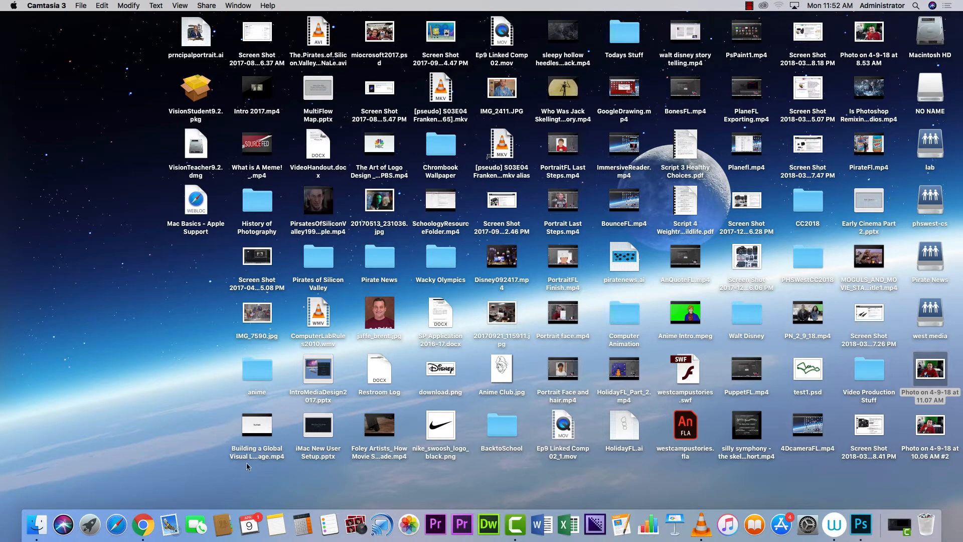
Return to the kelly slater image results and open the barrel-surfing photo's large preview.
{"action": "left_click", "coordinate": [144, 524]}
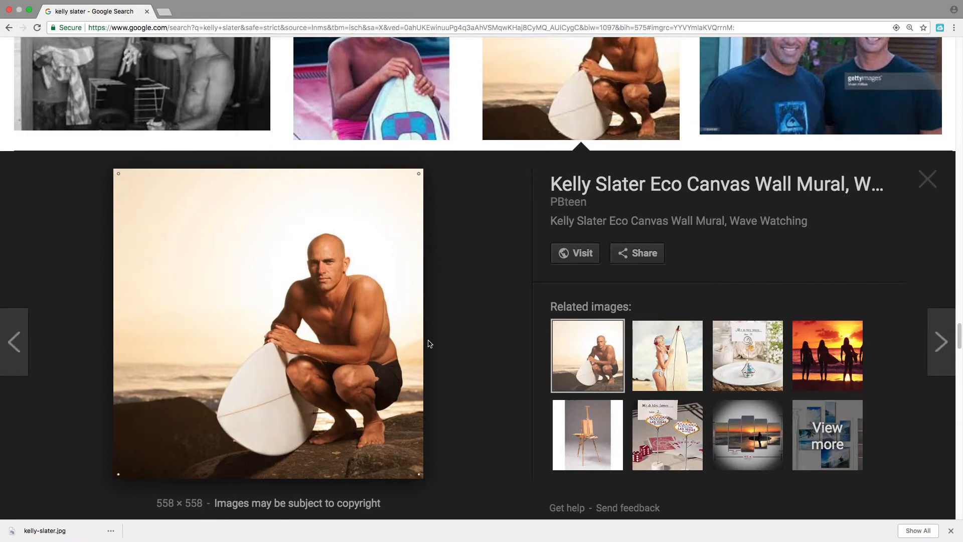
{"action": "scroll", "coordinate": [430, 344], "scroll_direction": "down", "scroll_amount": 5}
{"action": "scroll", "coordinate": [430, 344], "scroll_direction": "up", "scroll_amount": 8}
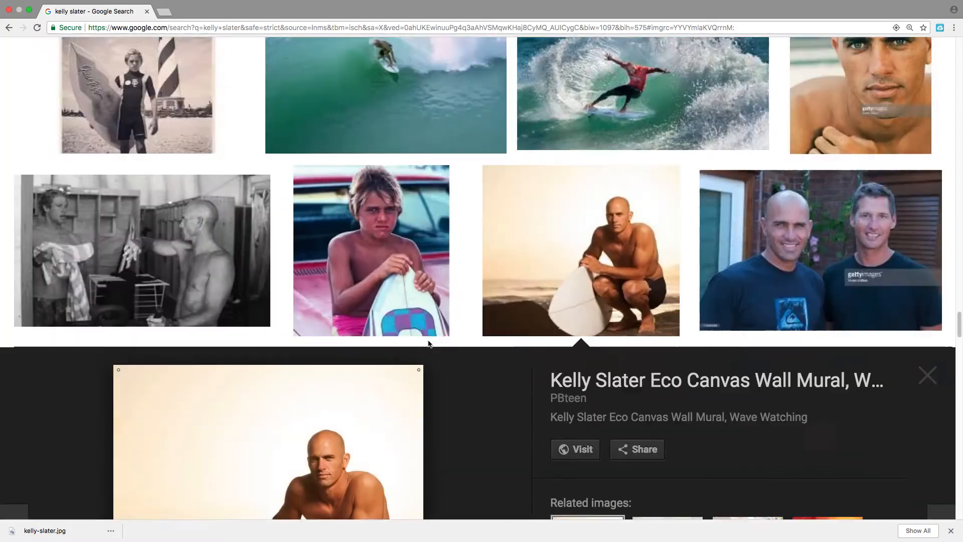
{"action": "scroll", "coordinate": [430, 343], "scroll_direction": "down", "scroll_amount": 15}
{"action": "scroll", "coordinate": [430, 344], "scroll_direction": "up", "scroll_amount": 4}
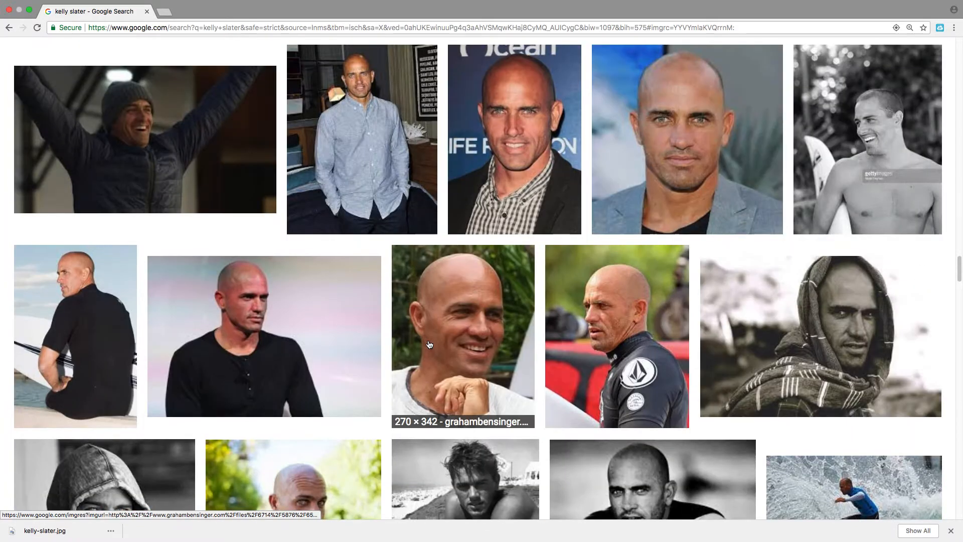
{"action": "scroll", "coordinate": [429, 344], "scroll_direction": "up", "scroll_amount": 10}
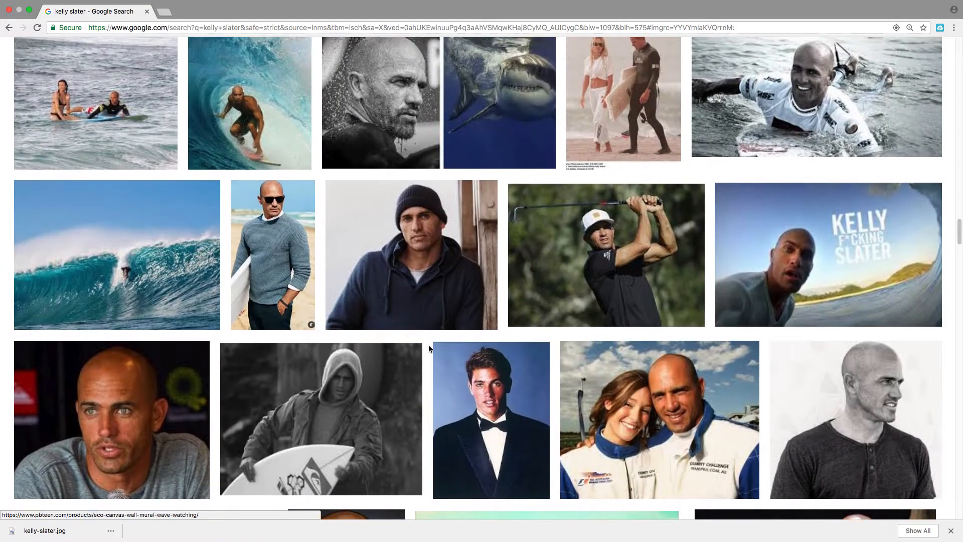
{"action": "scroll", "coordinate": [429, 346], "scroll_direction": "up", "scroll_amount": 6}
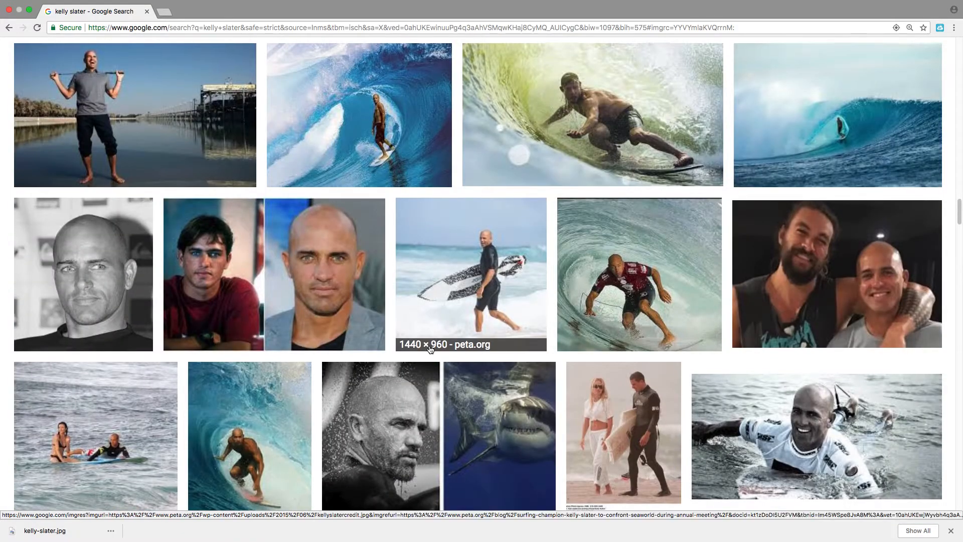
{"action": "scroll", "coordinate": [430, 348], "scroll_direction": "up", "scroll_amount": 6}
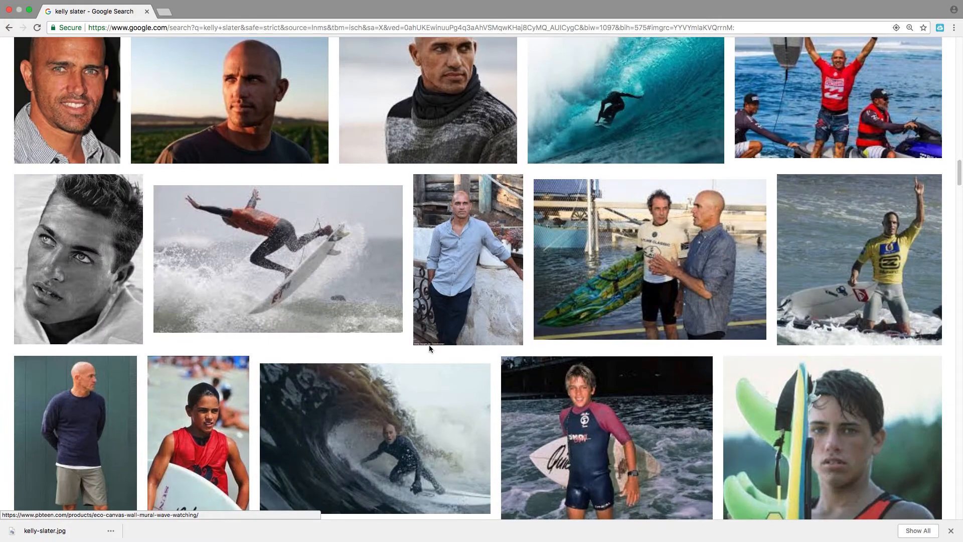
{"action": "scroll", "coordinate": [428, 346], "scroll_direction": "up", "scroll_amount": 7}
{"action": "scroll", "coordinate": [429, 350], "scroll_direction": "up", "scroll_amount": 7}
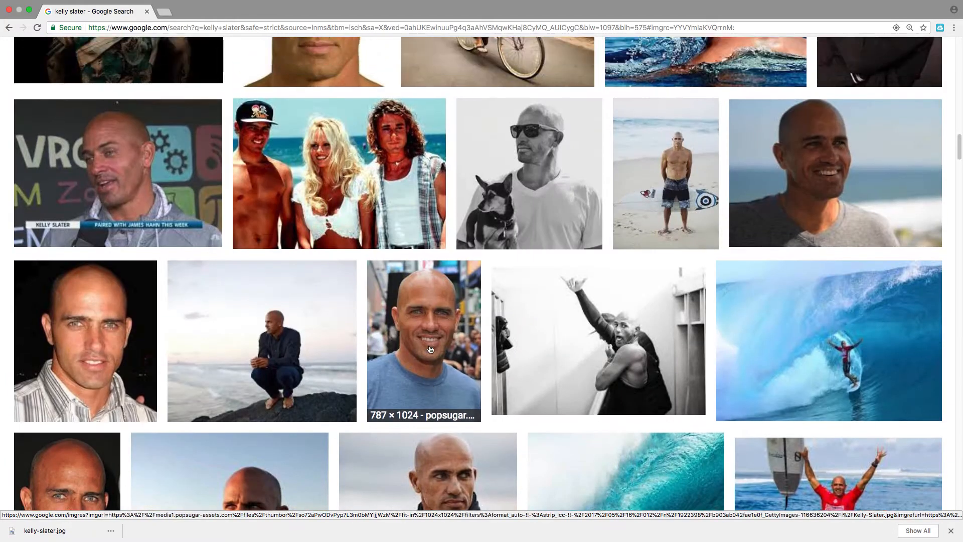
{"action": "scroll", "coordinate": [429, 349], "scroll_direction": "up", "scroll_amount": 5}
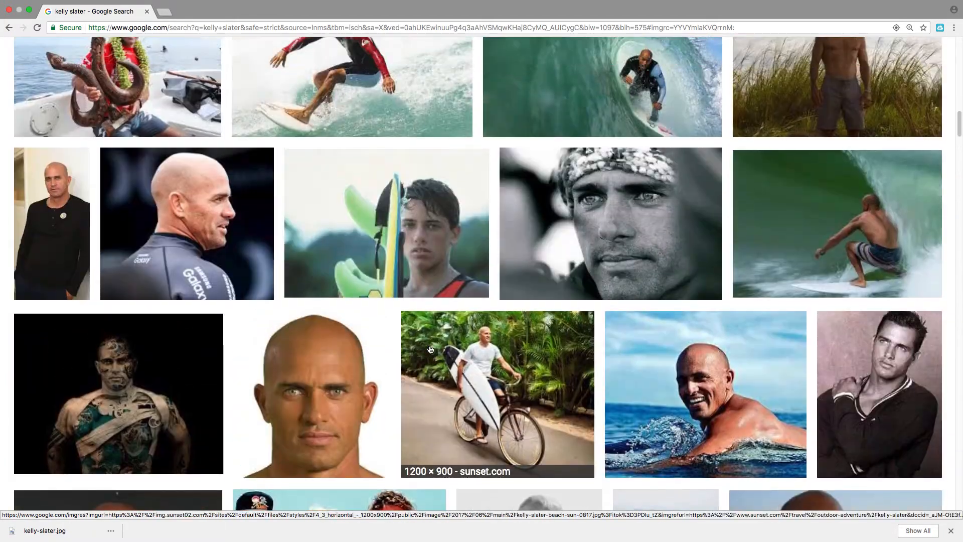
{"action": "left_click", "coordinate": [625, 210]}
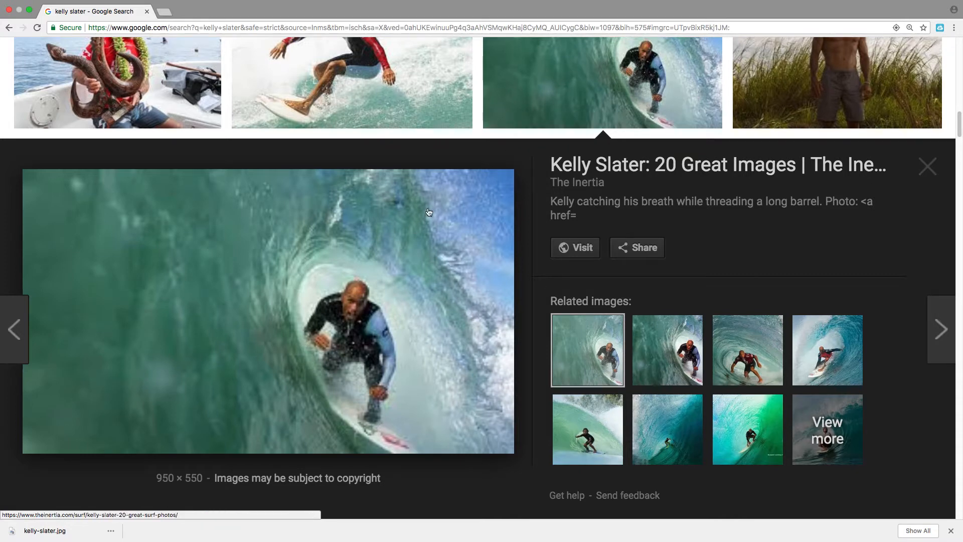
Reduce Chrome's page zoom to 100%.
{"action": "left_click", "coordinate": [954, 27]}
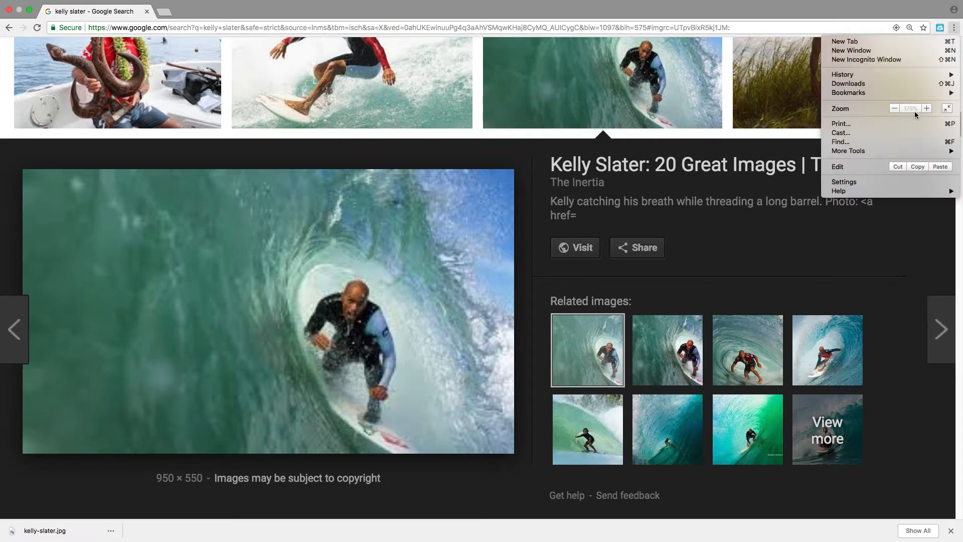
{"action": "left_click", "coordinate": [897, 108]}
{"action": "left_click", "coordinate": [896, 108]}
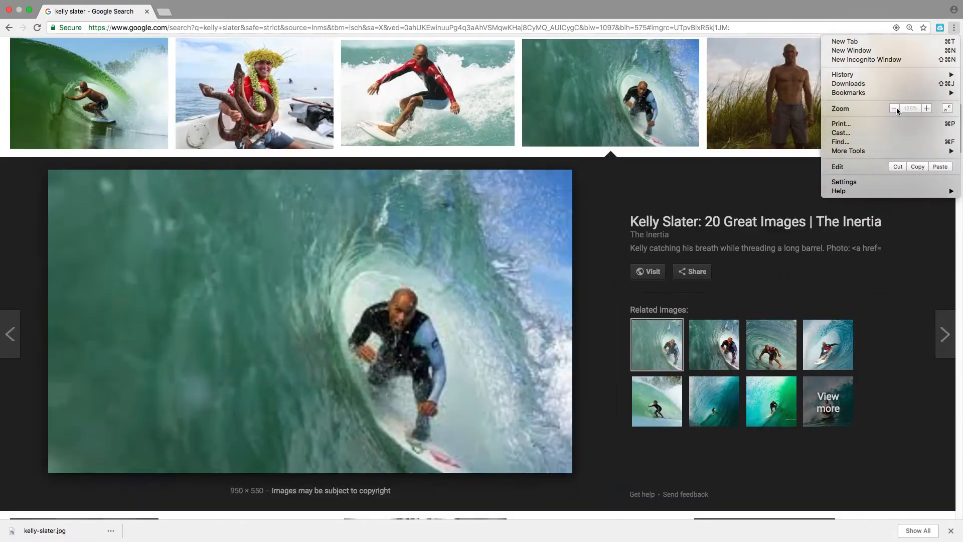
{"action": "left_click", "coordinate": [896, 108]}
{"action": "left_click", "coordinate": [895, 108]}
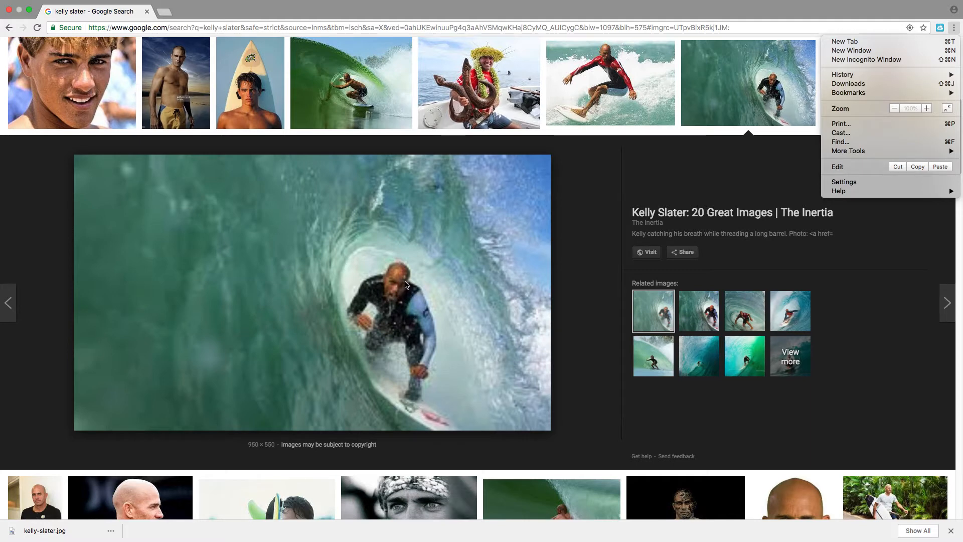
{"action": "left_click", "coordinate": [703, 315]}
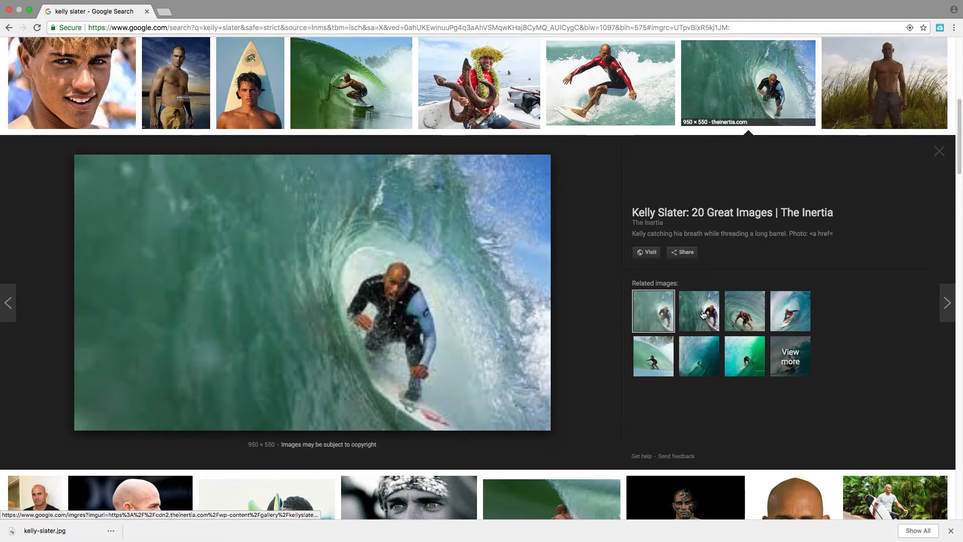
Show the 2400 × 1350 glissespirit.com version, opening then closing its source page tab.
{"action": "left_click", "coordinate": [703, 315]}
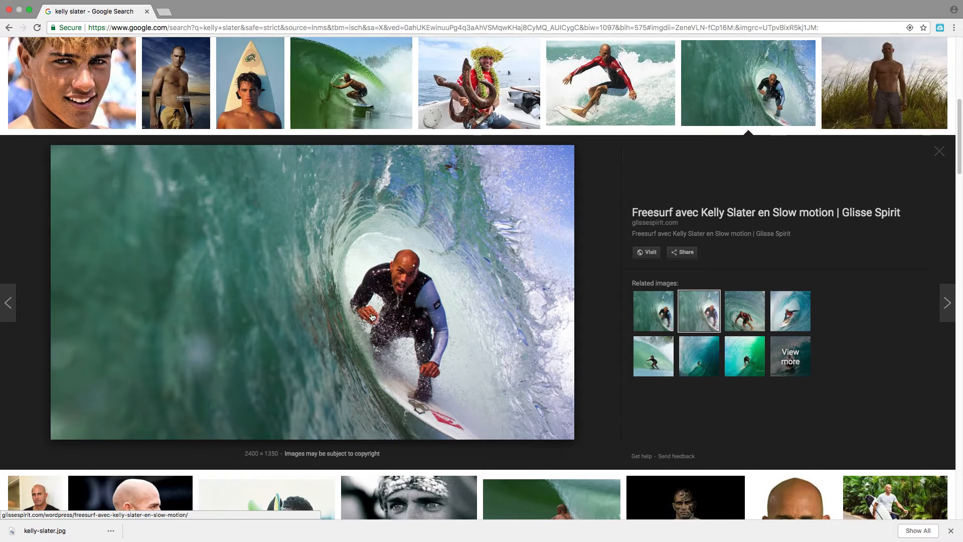
{"action": "left_click", "coordinate": [303, 293]}
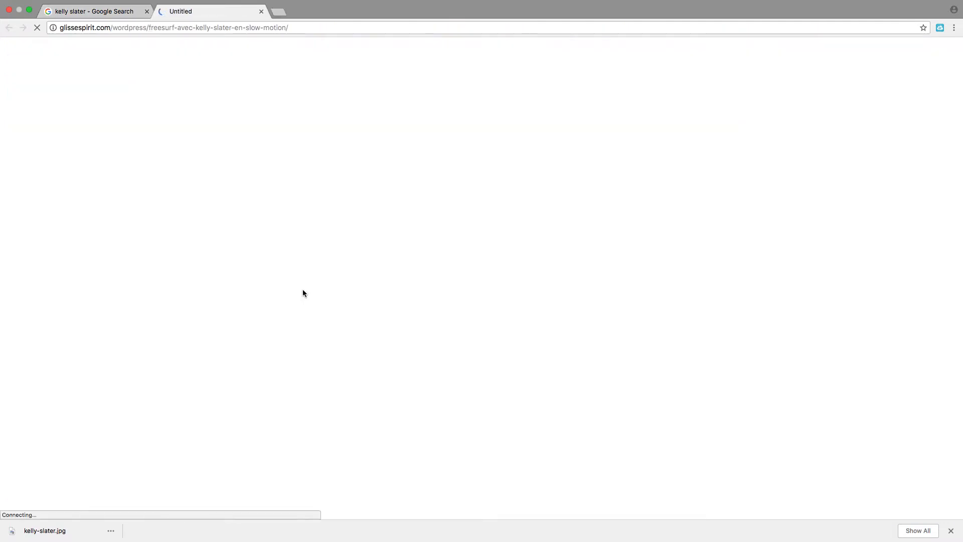
{"action": "left_click", "coordinate": [261, 12]}
Save the barrel-surfing photo as kellyslaterx.jpg in Documents and close Chrome.
{"action": "right_click", "coordinate": [269, 247]}
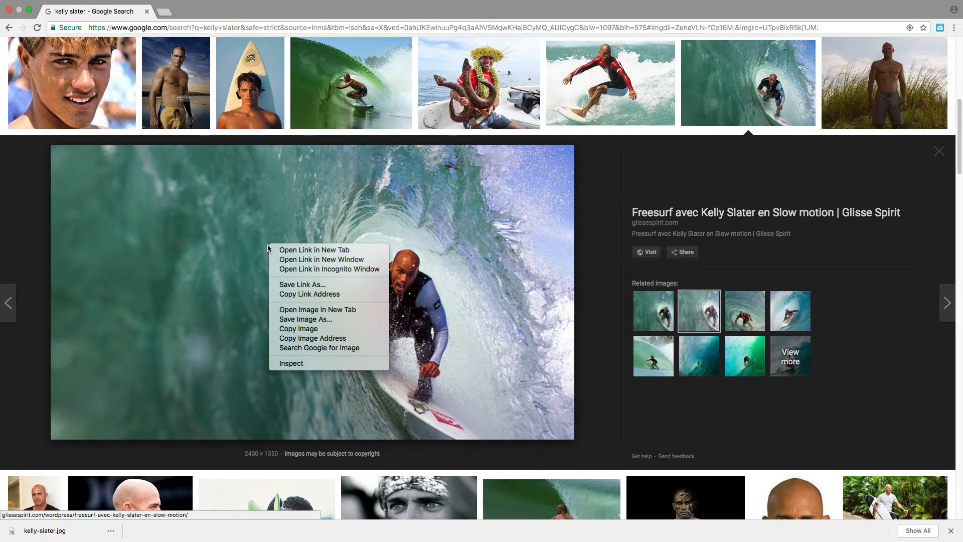
{"action": "left_click", "coordinate": [315, 321]}
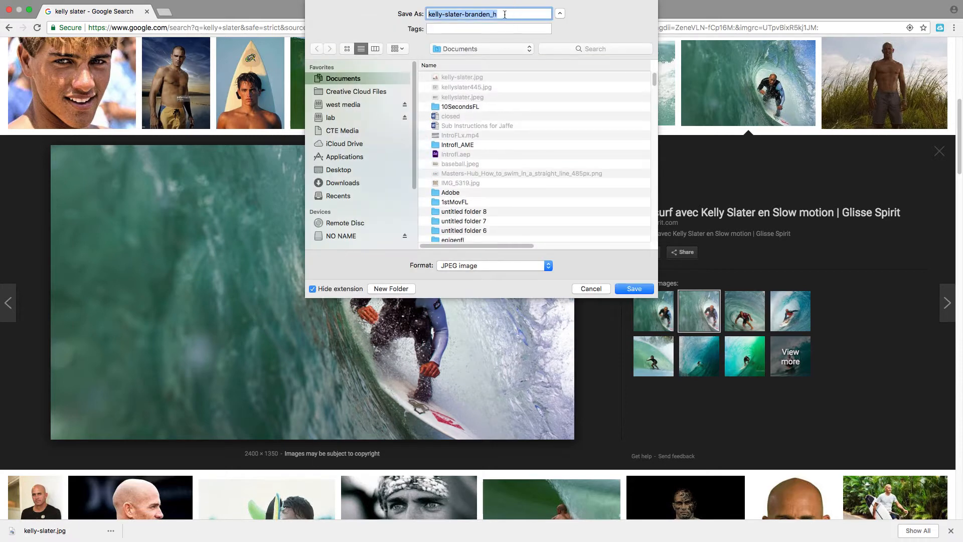
{"action": "left_click", "coordinate": [505, 14]}
{"action": "left_click_drag", "start_coordinate": [504, 14], "coordinate": [406, 21]}
{"action": "type", "text": "kell"}
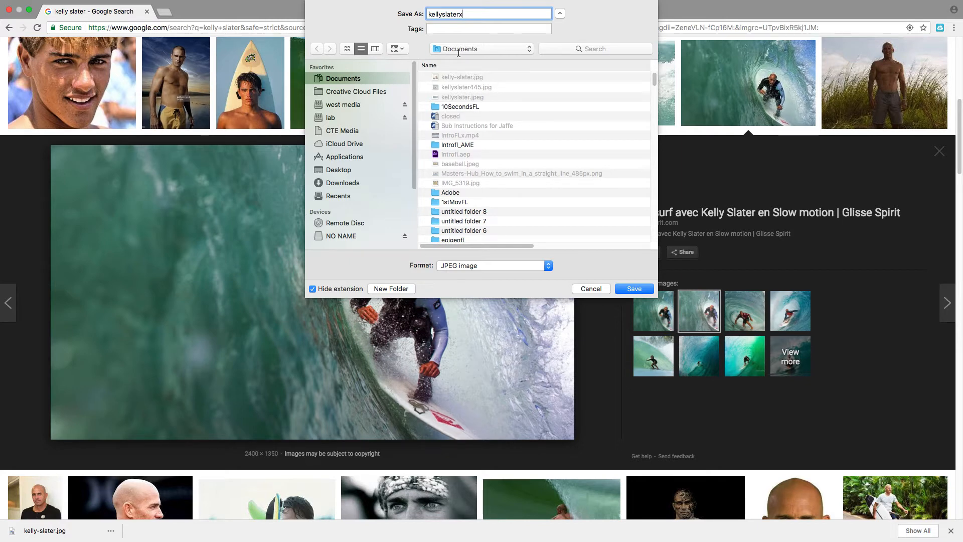
{"action": "left_click", "coordinate": [622, 289]}
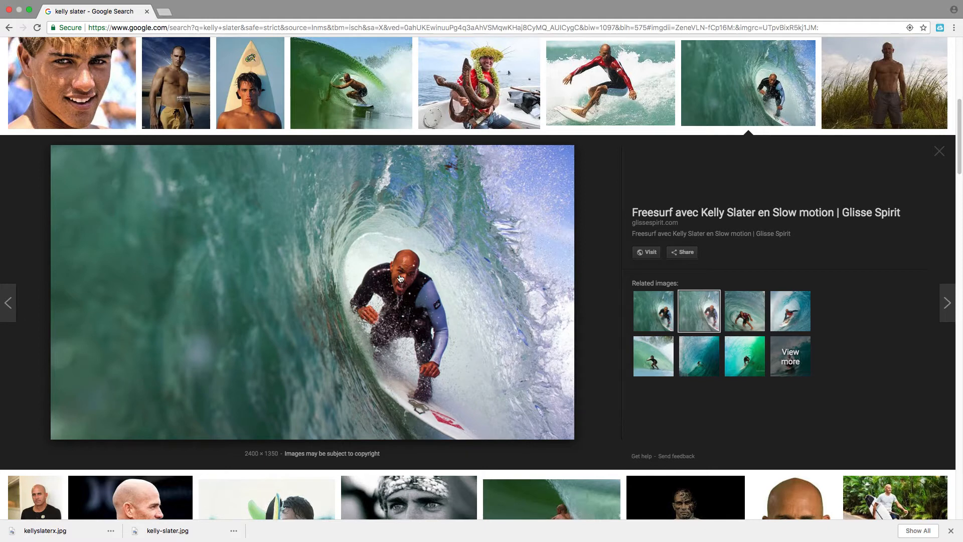
{"action": "left_click", "coordinate": [9, 10]}
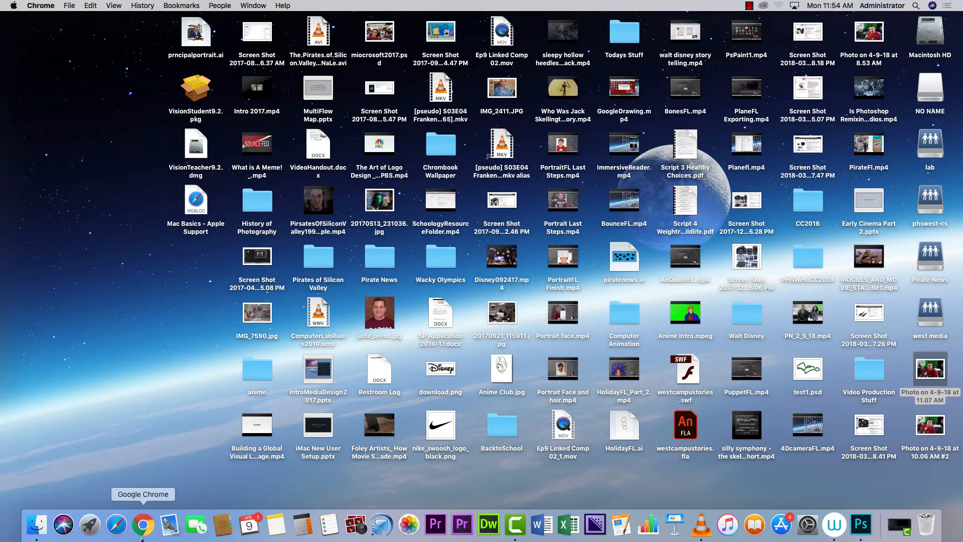
Launch Photo Booth, snap a webcam selfie, and view the newest thumbnail.
{"action": "left_click", "coordinate": [357, 526]}
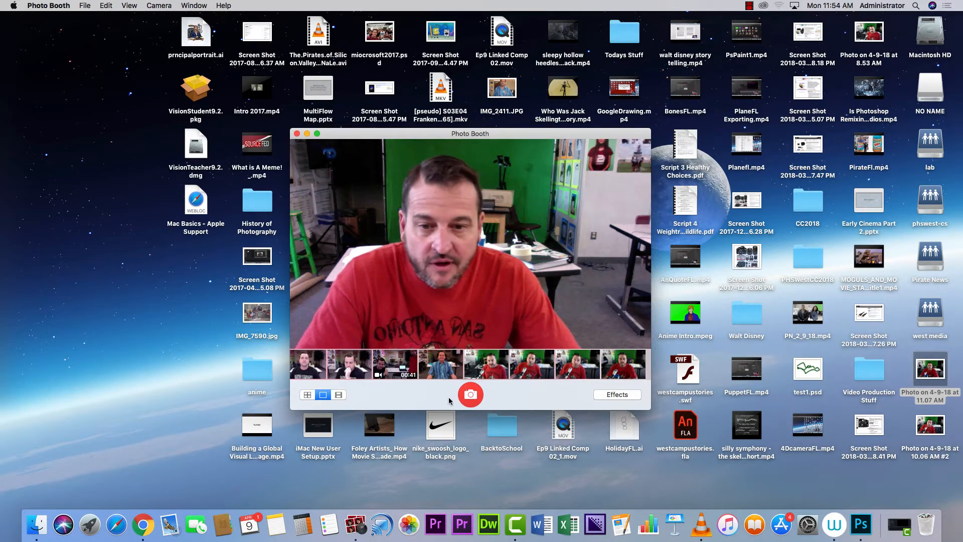
{"action": "left_click", "coordinate": [471, 395]}
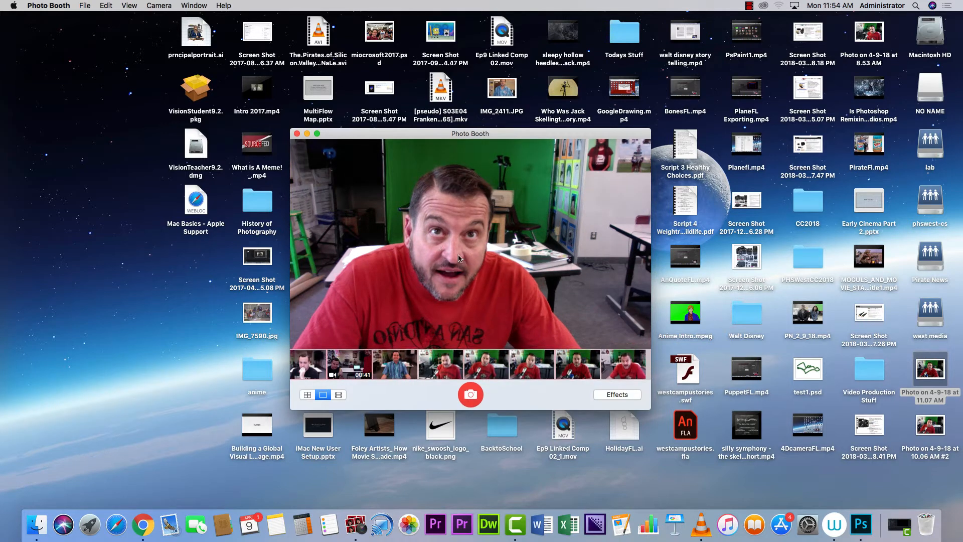
{"action": "left_click", "coordinate": [616, 374]}
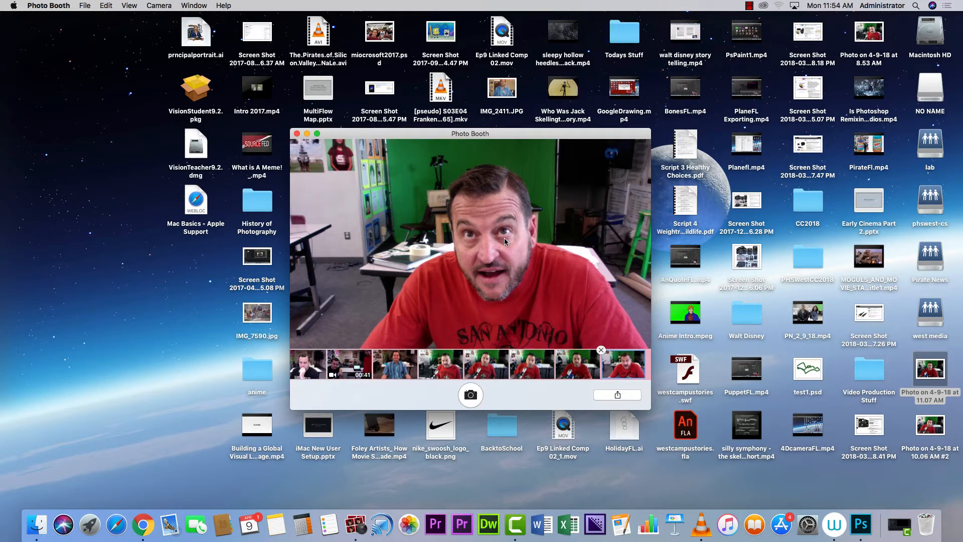
Add the selfie to Photos, drag it onto the desktop, and close the Photos window.
{"action": "left_click", "coordinate": [621, 396]}
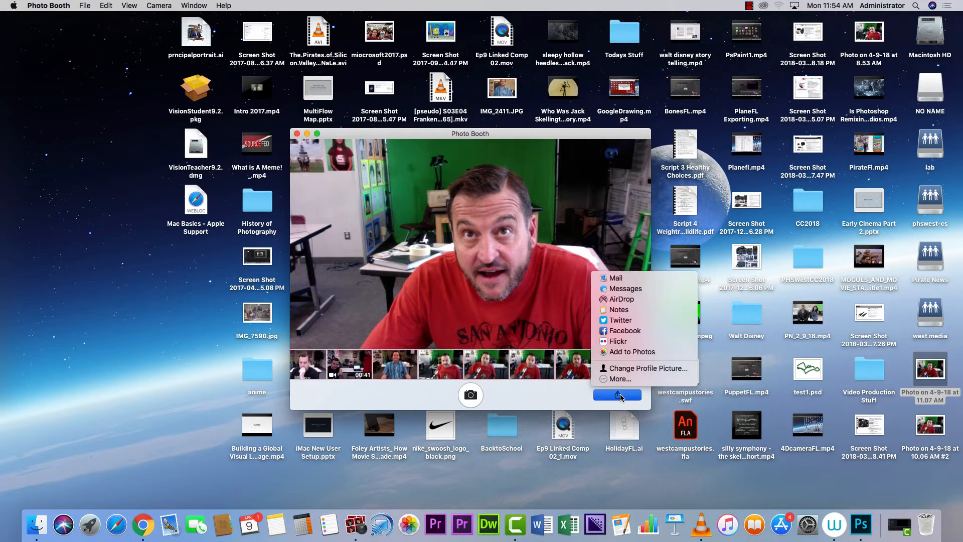
{"action": "left_click", "coordinate": [622, 352]}
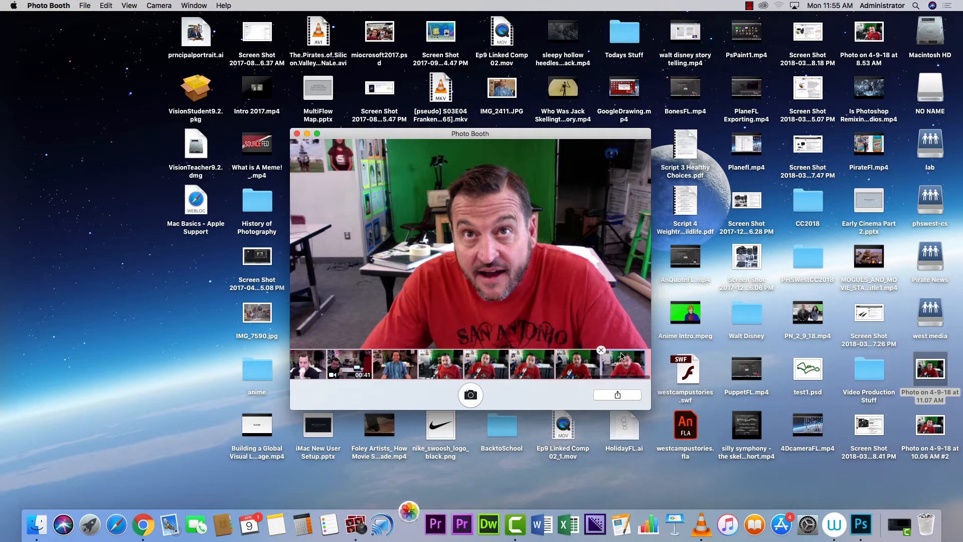
{"action": "left_click", "coordinate": [409, 524]}
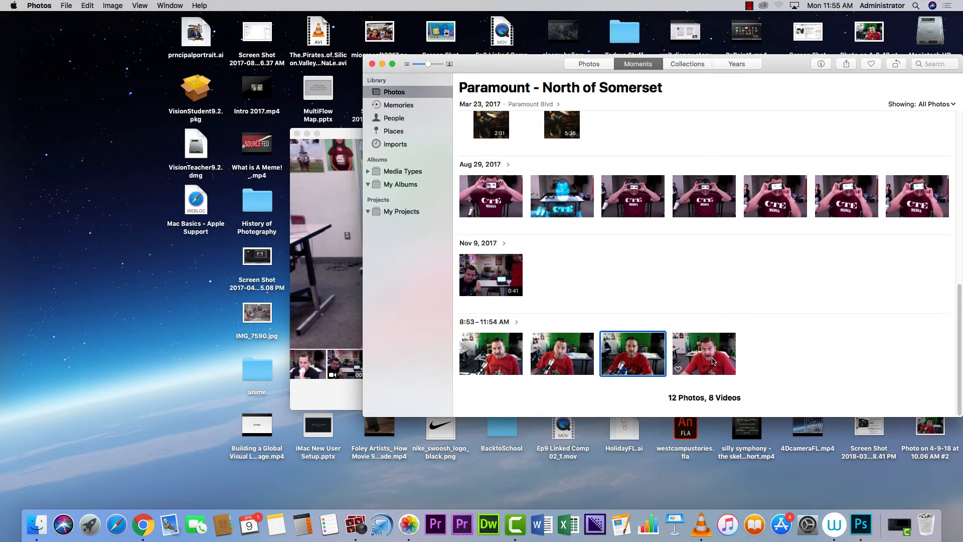
{"action": "left_click_drag", "start_coordinate": [712, 361], "coordinate": [130, 376]}
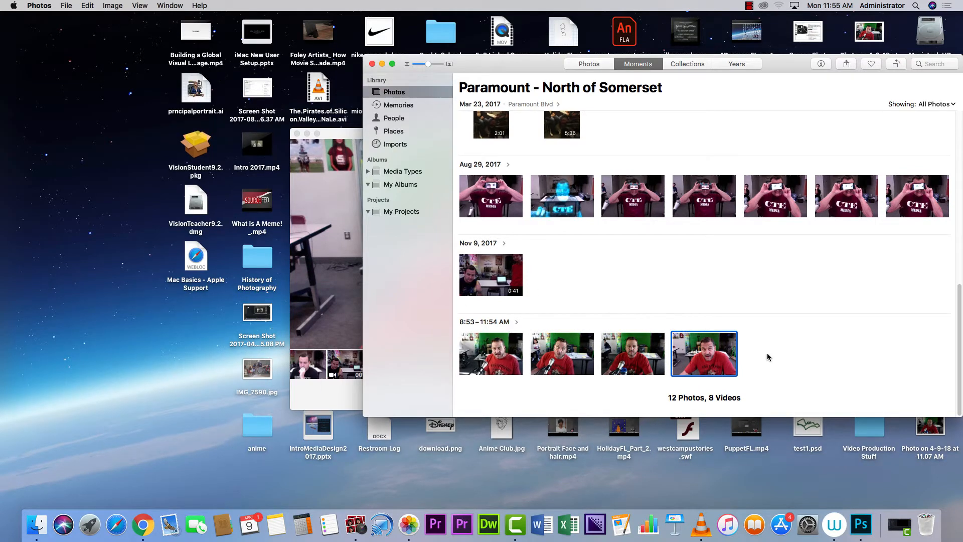
{"action": "left_click", "coordinate": [372, 64]}
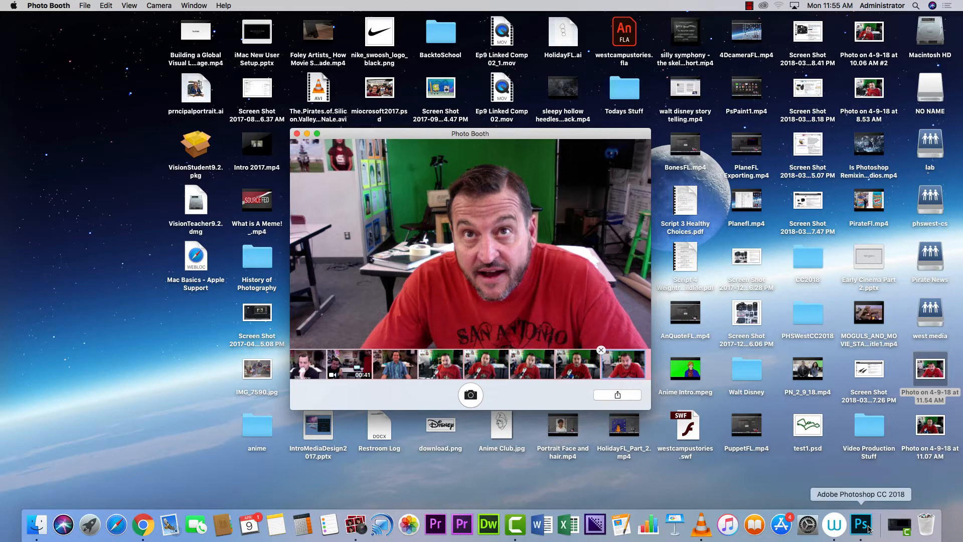
Quit Photoshop CC from its application menu.
{"action": "left_click", "coordinate": [860, 524]}
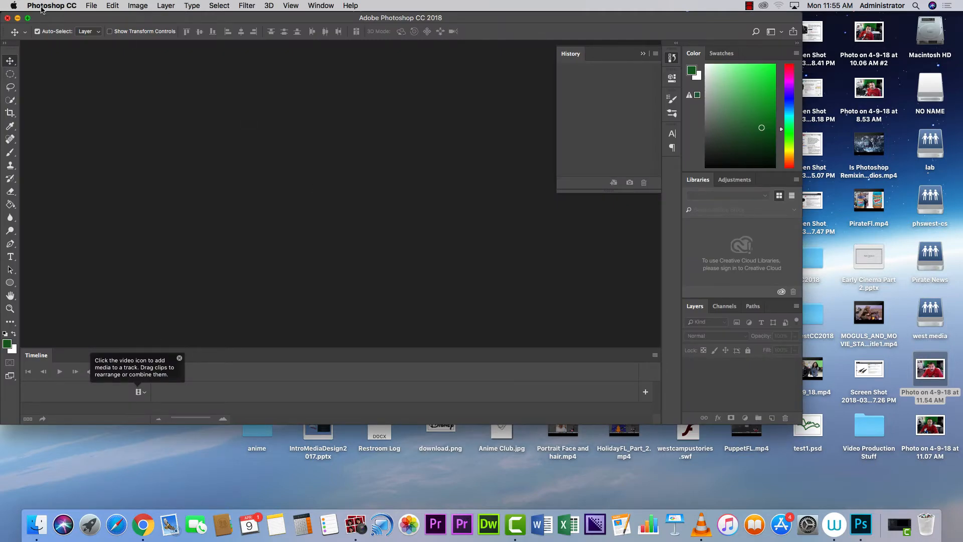
{"action": "left_click", "coordinate": [47, 5]}
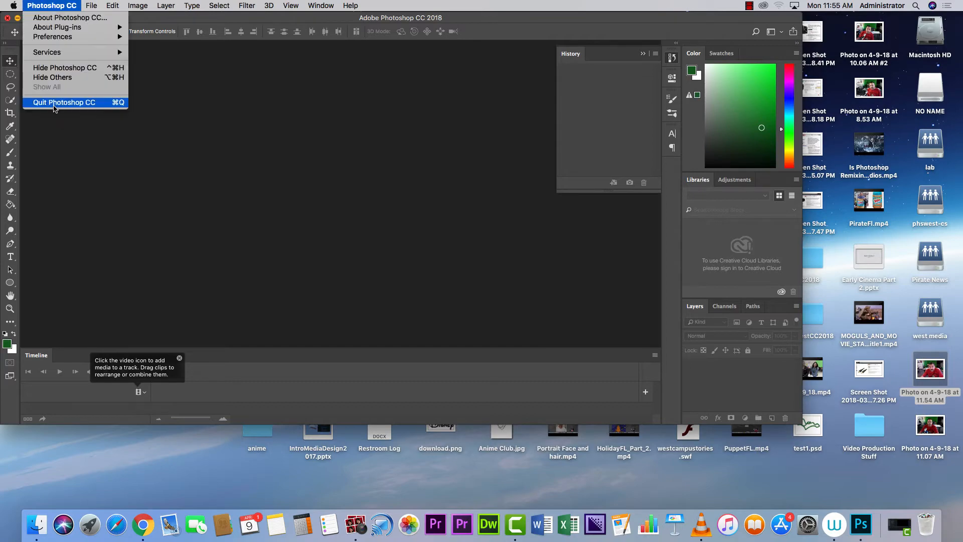
{"action": "left_click", "coordinate": [51, 105]}
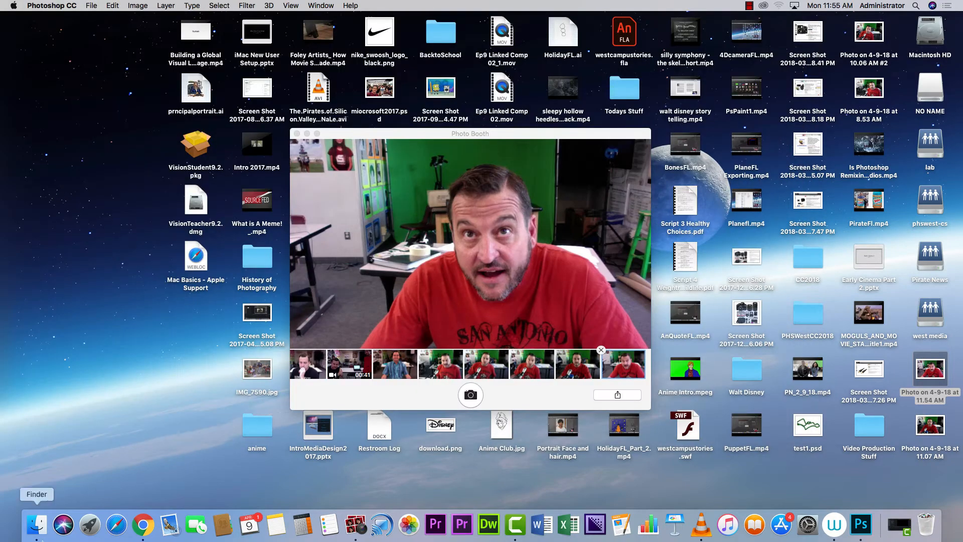
Relaunch Adobe Photoshop CC 2018 from Launchpad.
{"action": "left_click", "coordinate": [90, 524]}
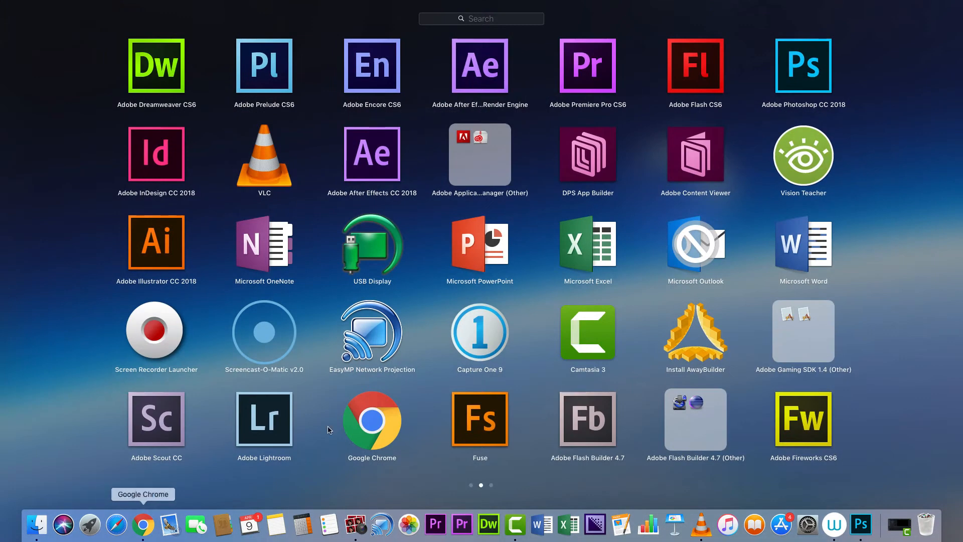
{"action": "left_click", "coordinate": [749, 287]}
{"action": "left_click", "coordinate": [92, 525]}
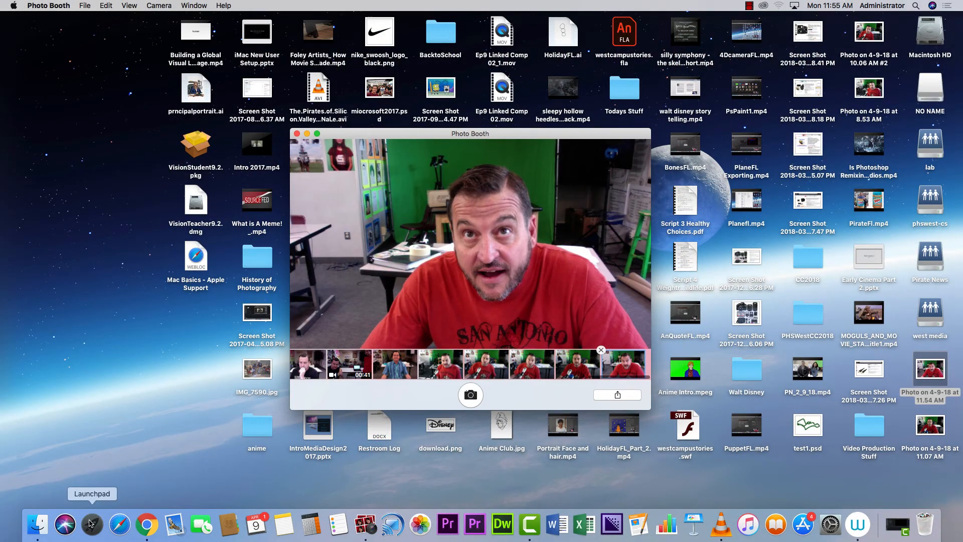
{"action": "left_click", "coordinate": [803, 71]}
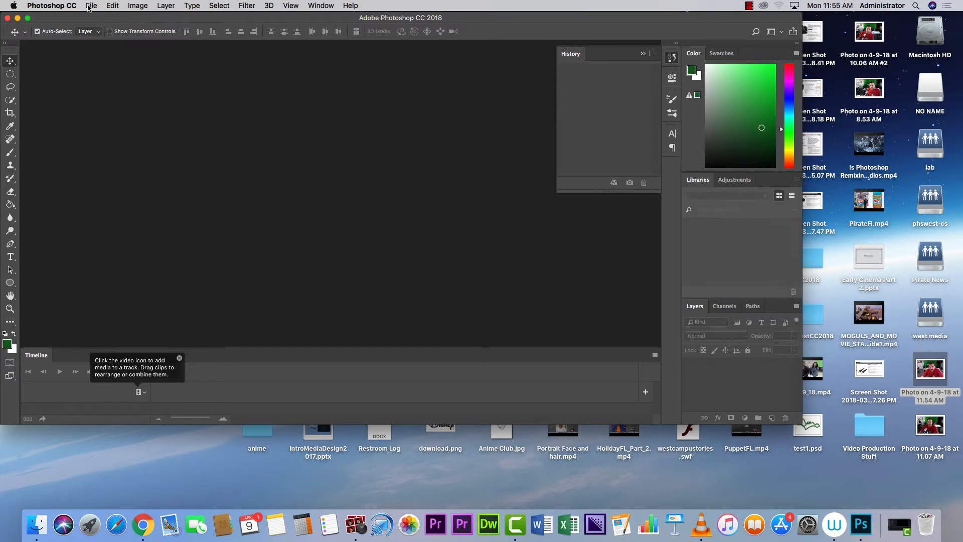
Open kellyslaterx.jpg from Documents.
{"action": "left_click", "coordinate": [89, 8]}
{"action": "left_click", "coordinate": [100, 28]}
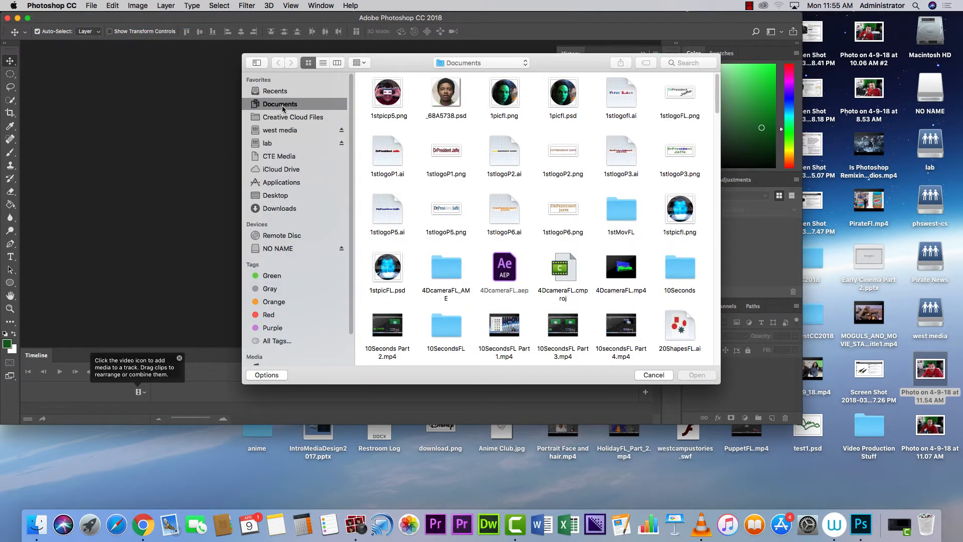
{"action": "left_click_drag", "start_coordinate": [719, 109], "coordinate": [719, 232]}
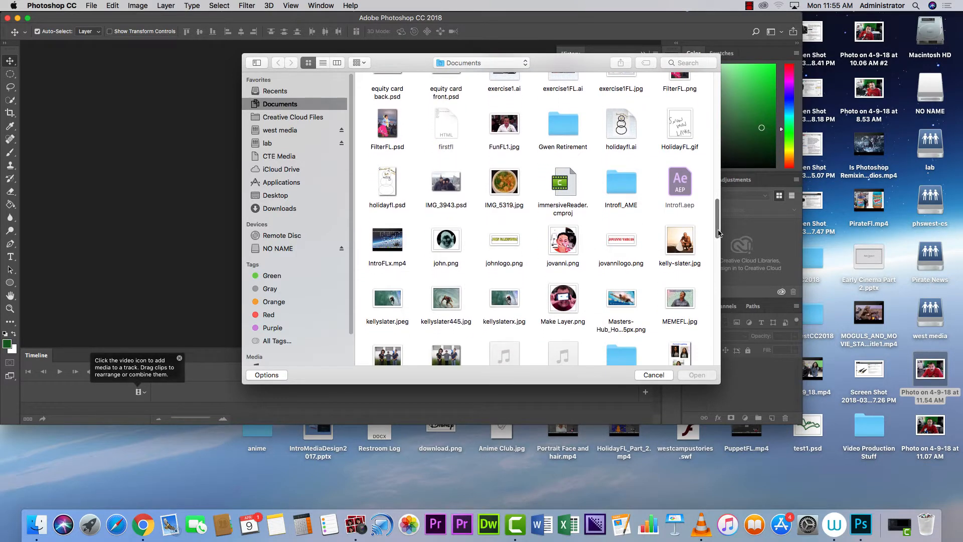
{"action": "left_click", "coordinate": [517, 303]}
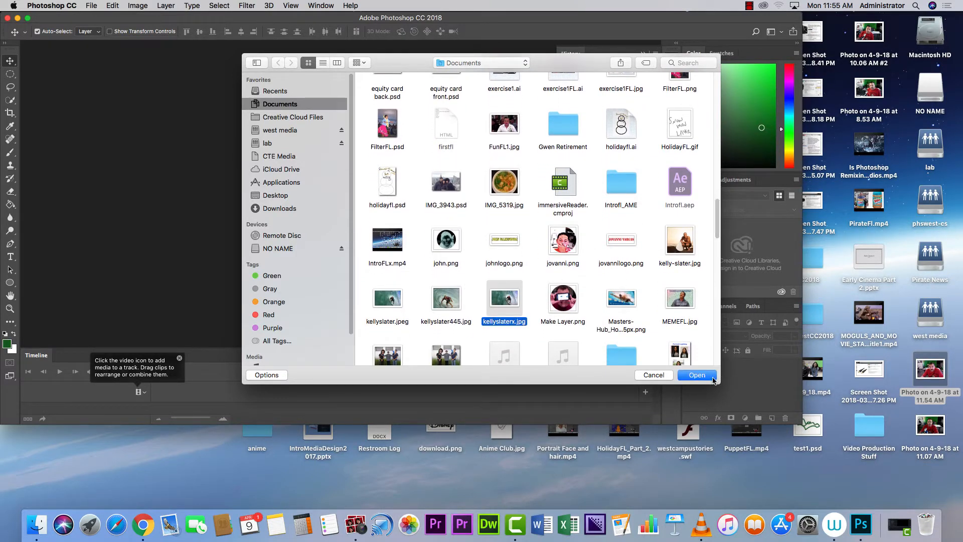
{"action": "left_click", "coordinate": [713, 380]}
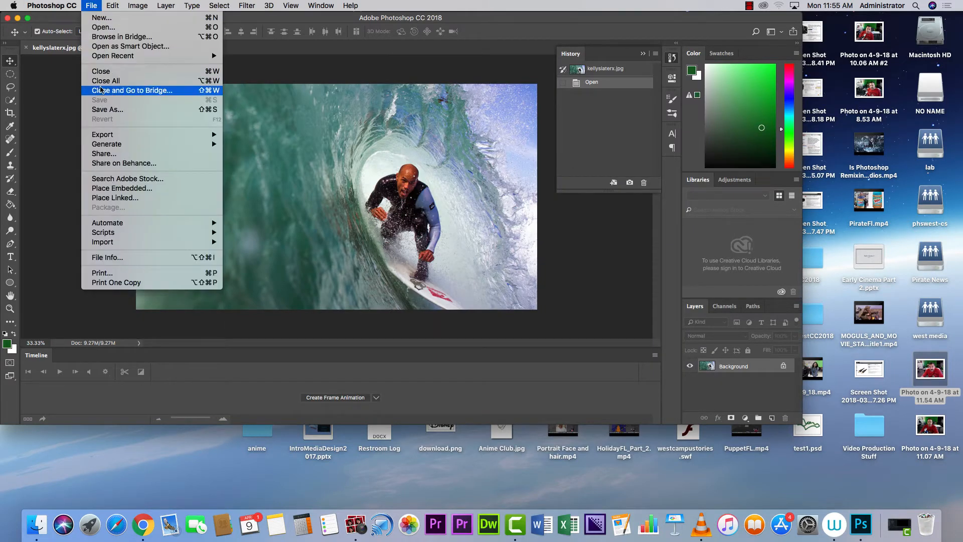
Open the 'Photo on 4-9-18 at 11.54 AM' selfie from the Desktop.
{"action": "left_click", "coordinate": [103, 27]}
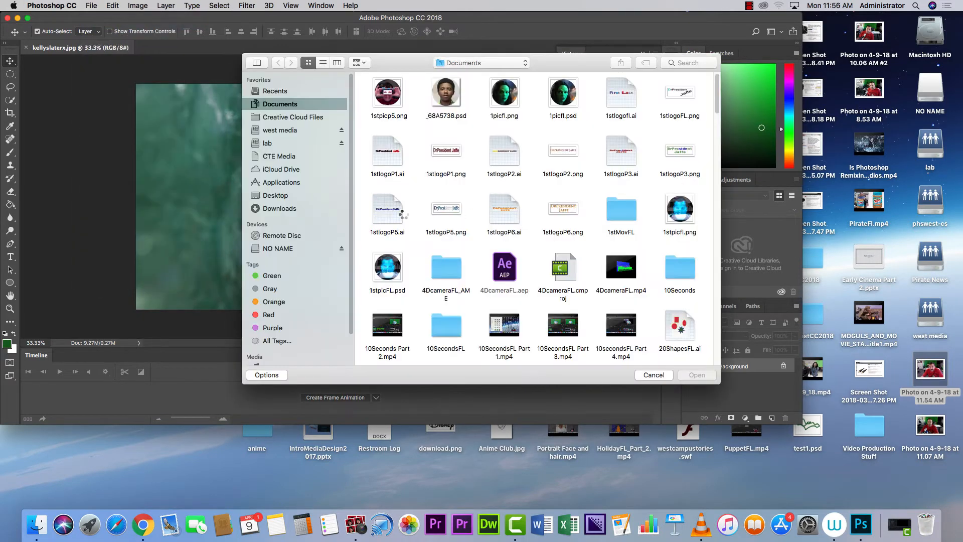
{"action": "left_click", "coordinate": [272, 196]}
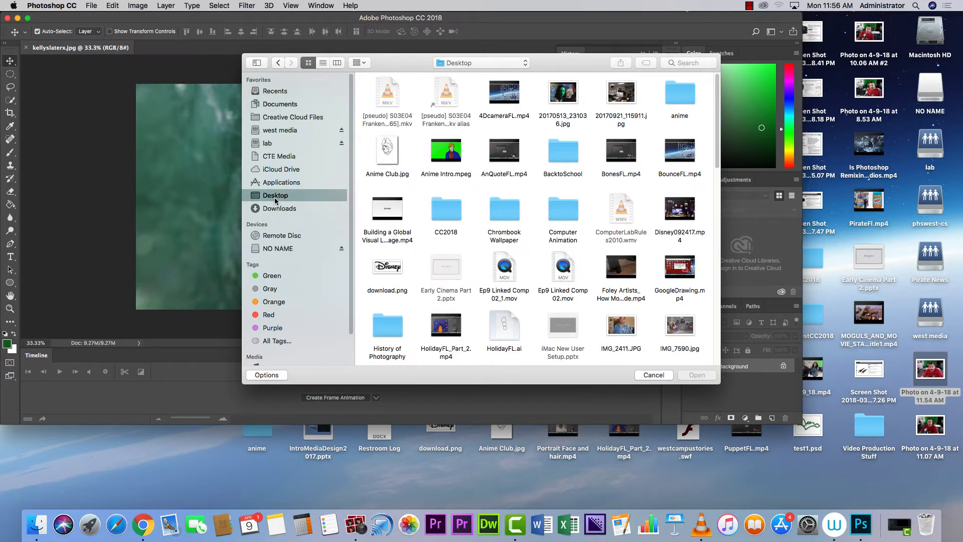
{"action": "left_click_drag", "start_coordinate": [720, 161], "coordinate": [716, 257]}
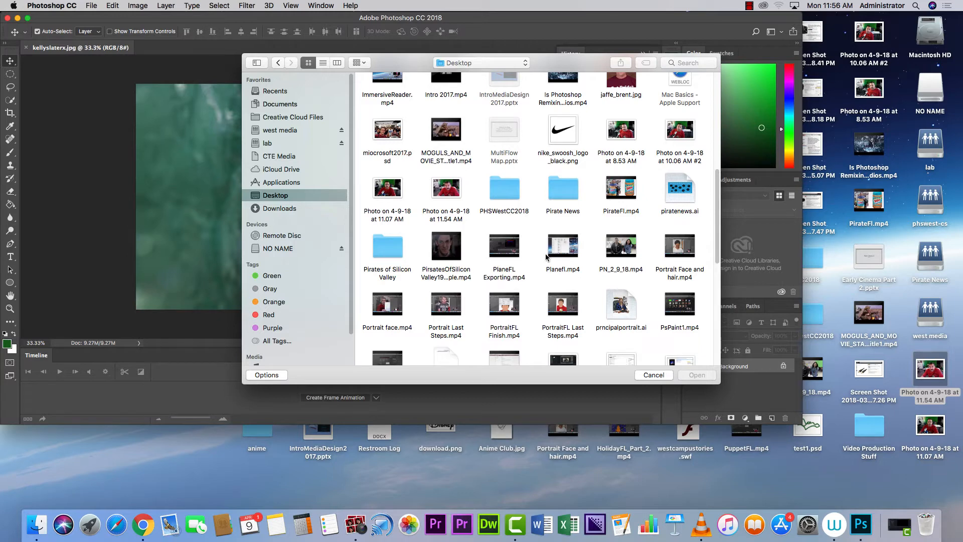
{"action": "double_click", "coordinate": [455, 192]}
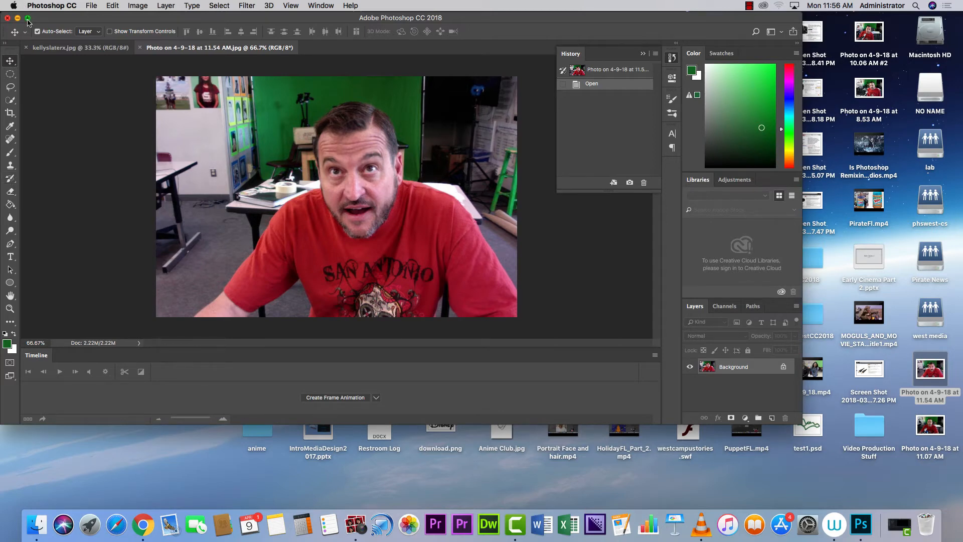
Maximize the Photoshop window and select the Lasso tool.
{"action": "left_click", "coordinate": [27, 19]}
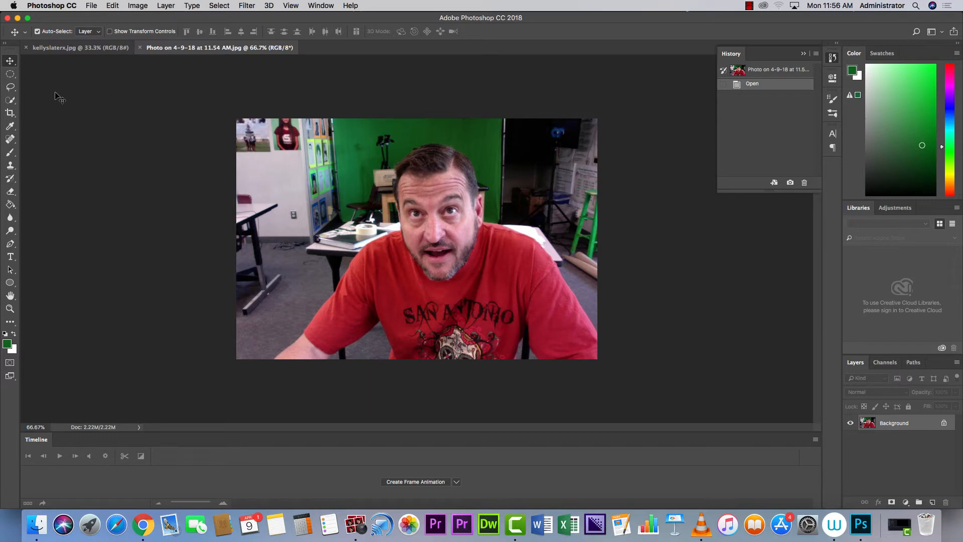
{"action": "left_click", "coordinate": [10, 88]}
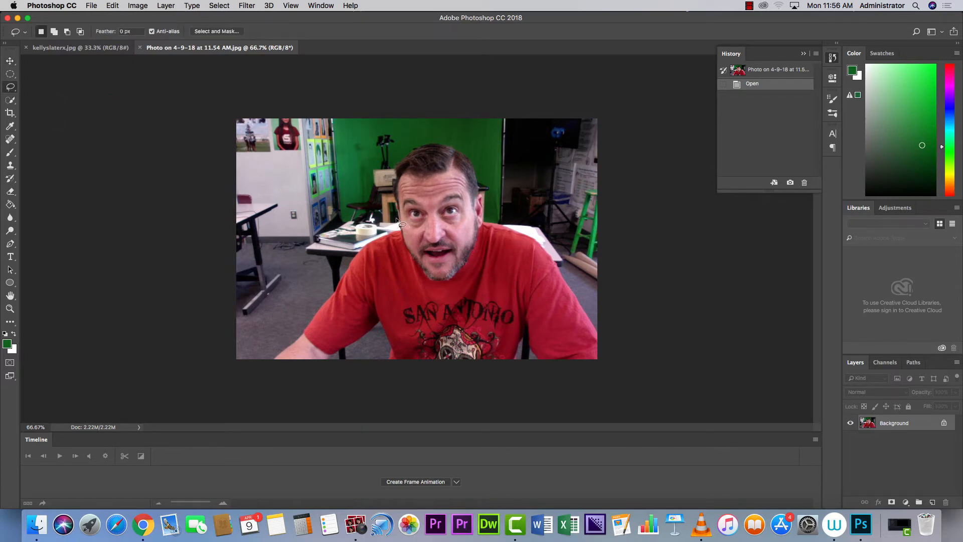
Lasso the selfie's head, face and beard, redrawing the rough first outline more closely.
{"action": "left_click_drag", "start_coordinate": [397, 219], "coordinate": [404, 266]}
{"action": "mouse_move", "coordinate": [491, 179]}
{"action": "left_mouse_down"}
{"action": "mouse_move", "coordinate": [463, 145]}
{"action": "mouse_move", "coordinate": [426, 139]}
{"action": "mouse_move", "coordinate": [395, 162]}
{"action": "mouse_move", "coordinate": [388, 197]}
{"action": "mouse_move", "coordinate": [401, 232]}
{"action": "left_mouse_up"}
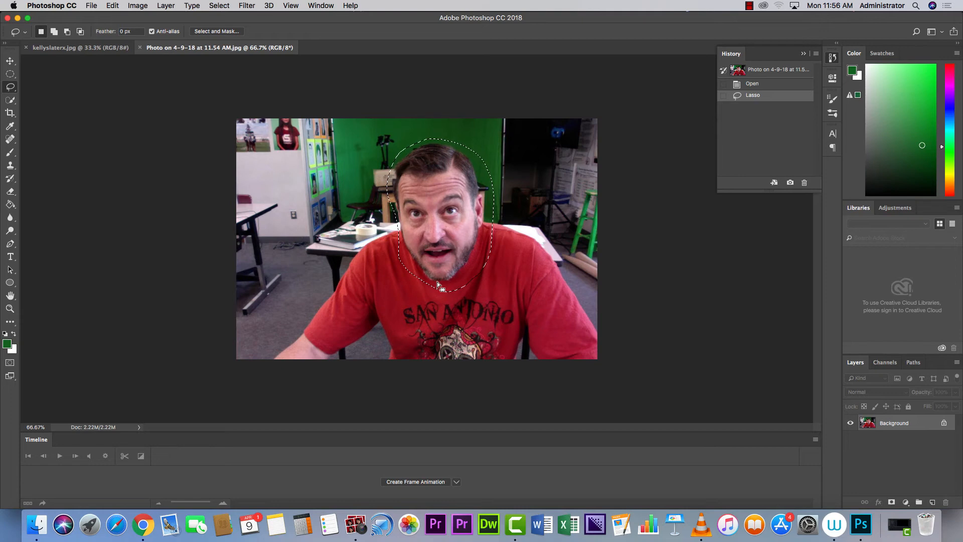
{"action": "key", "text": "super+d"}
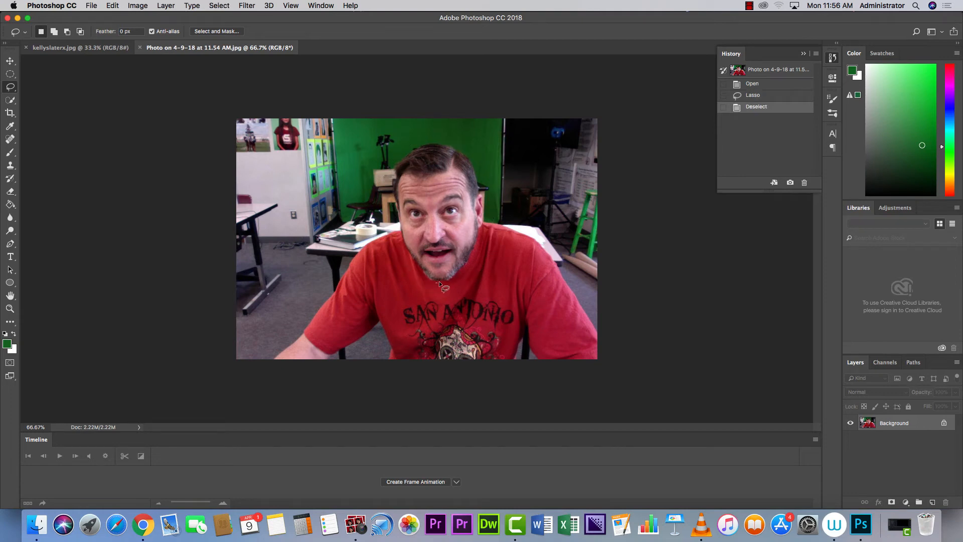
{"action": "mouse_move", "coordinate": [435, 282]}
{"action": "left_mouse_down"}
{"action": "mouse_move", "coordinate": [463, 269]}
{"action": "mouse_move", "coordinate": [486, 207]}
{"action": "mouse_move", "coordinate": [472, 158]}
{"action": "mouse_move", "coordinate": [440, 142]}
{"action": "mouse_move", "coordinate": [401, 151]}
{"action": "mouse_move", "coordinate": [389, 191]}
{"action": "mouse_move", "coordinate": [404, 247]}
{"action": "mouse_move", "coordinate": [423, 280]}
{"action": "mouse_move", "coordinate": [443, 286]}
{"action": "left_mouse_up"}
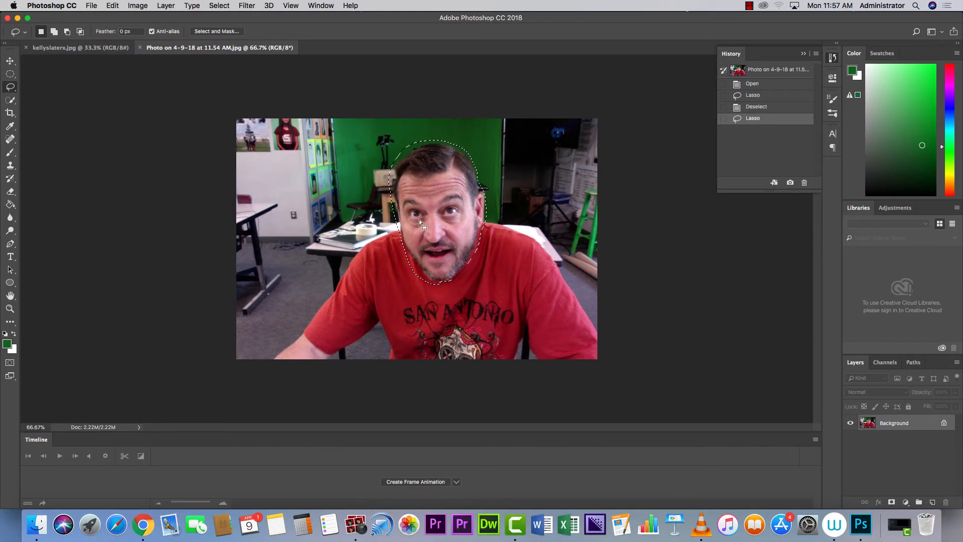
{"action": "key", "text": "super+d"}
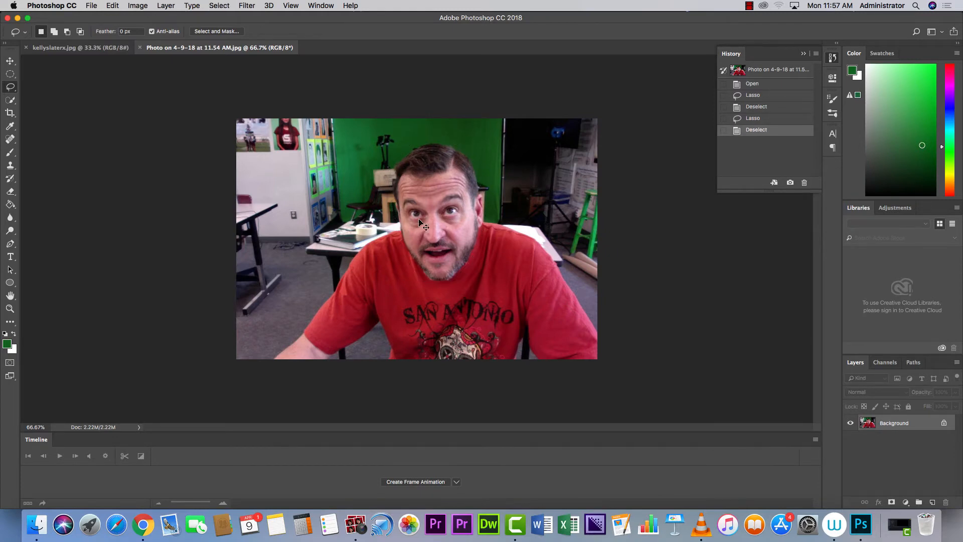
{"action": "key", "text": "super+z"}
{"action": "key", "text": "super+d"}
{"action": "key", "text": "super+z"}
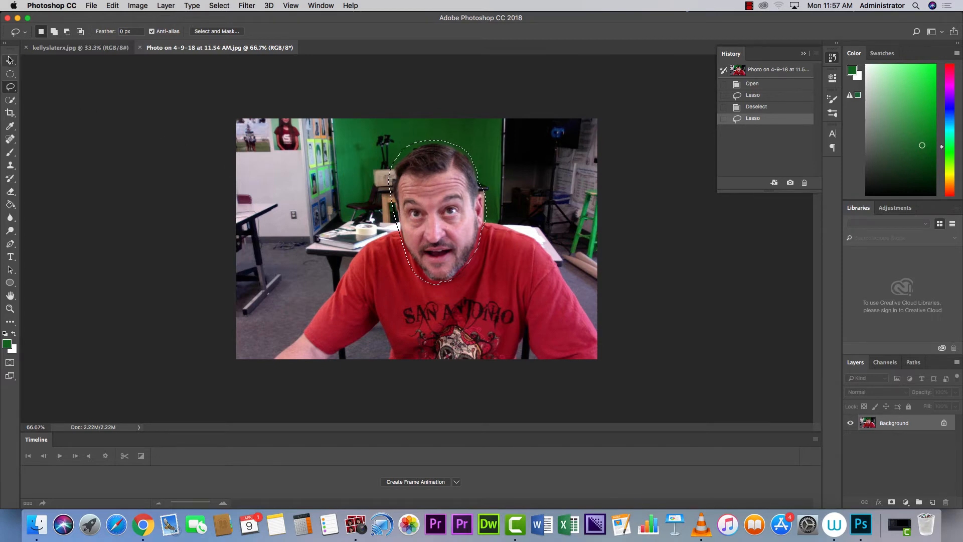
Convert the selfie's Background to Layer 0 and move the selected face onto kellyslaterx.jpg.
{"action": "double_click", "coordinate": [897, 424]}
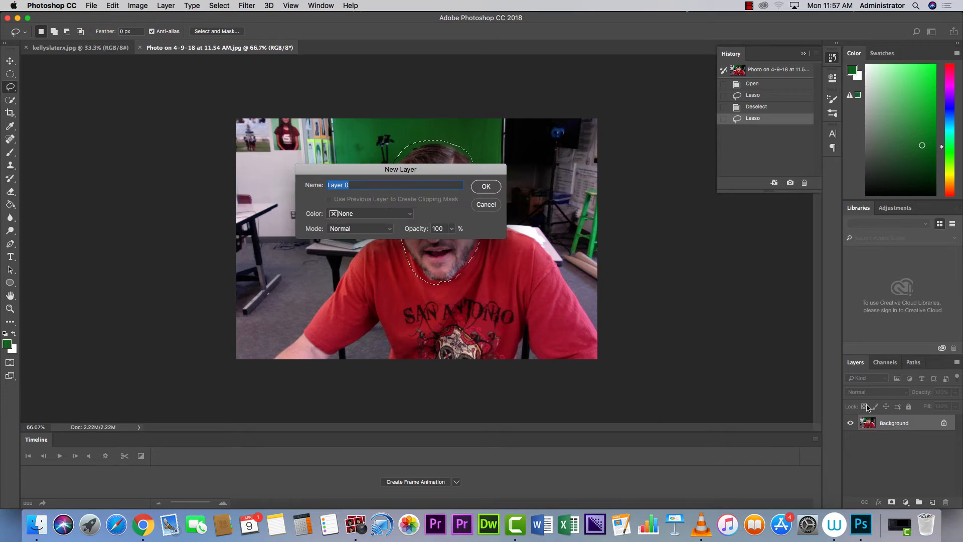
{"action": "left_click", "coordinate": [484, 187]}
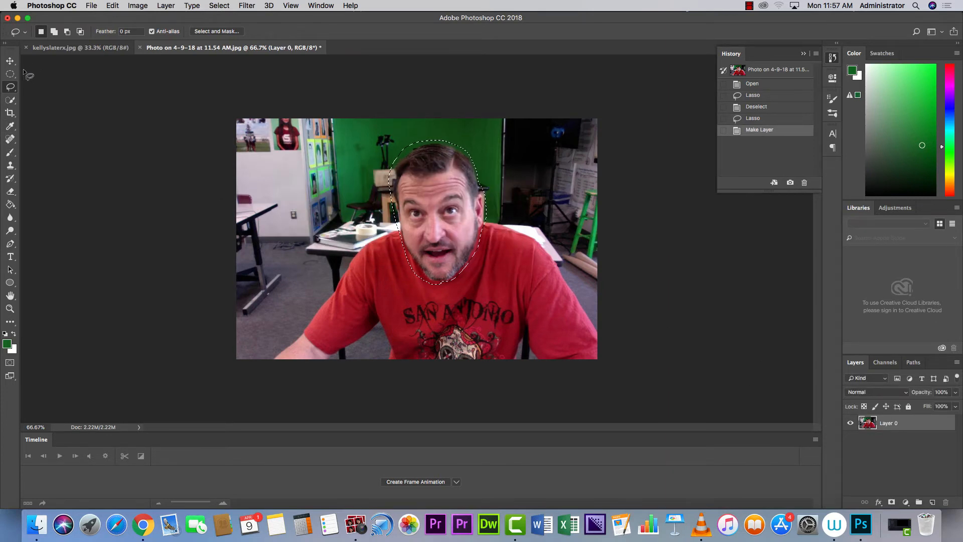
{"action": "left_click", "coordinate": [10, 61]}
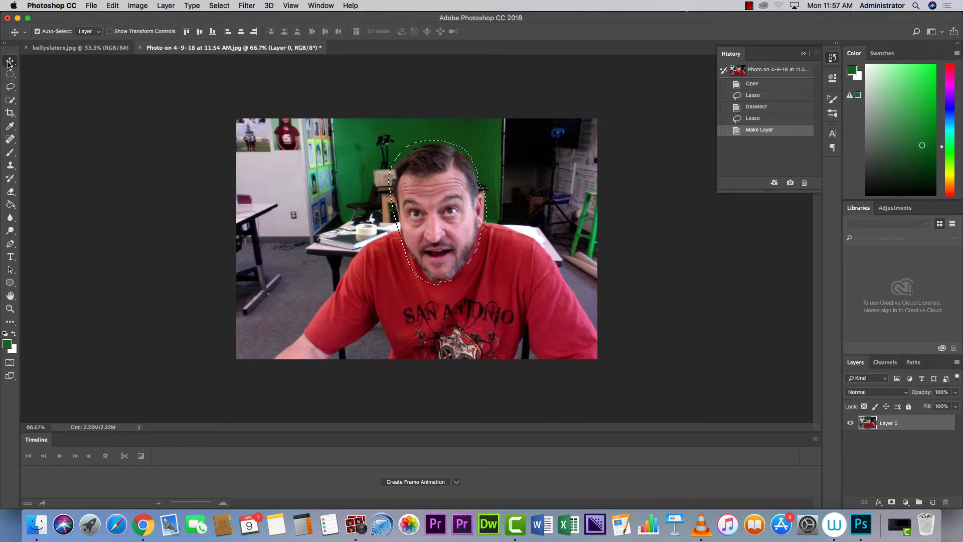
{"action": "left_click_drag", "start_coordinate": [436, 210], "coordinate": [122, 51]}
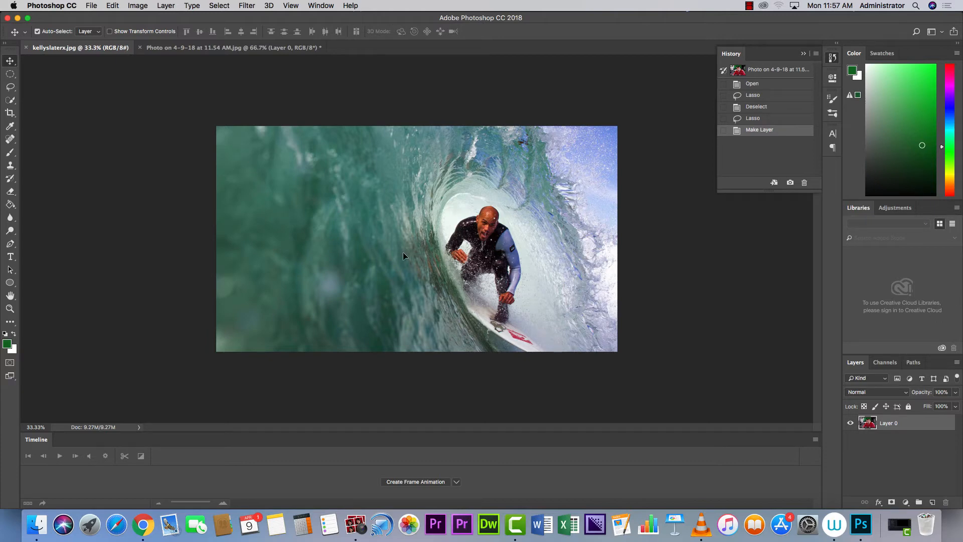
Drop the cut-out selfie face into the Kelly Slater wave photo and shift it slightly left.
{"action": "mouse_move", "coordinate": [403, 254]}
{"action": "left_mouse_down"}
{"action": "mouse_move", "coordinate": [427, 255]}
{"action": "mouse_move", "coordinate": [427, 232]}
{"action": "mouse_move", "coordinate": [390, 222]}
{"action": "mouse_move", "coordinate": [396, 240]}
{"action": "left_mouse_up"}
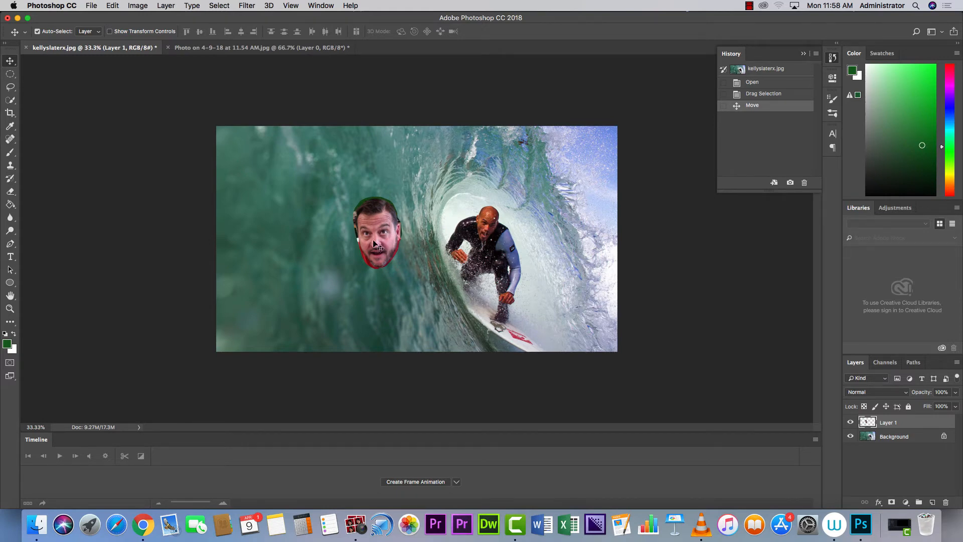
{"action": "left_click_drag", "start_coordinate": [370, 226], "coordinate": [343, 216]}
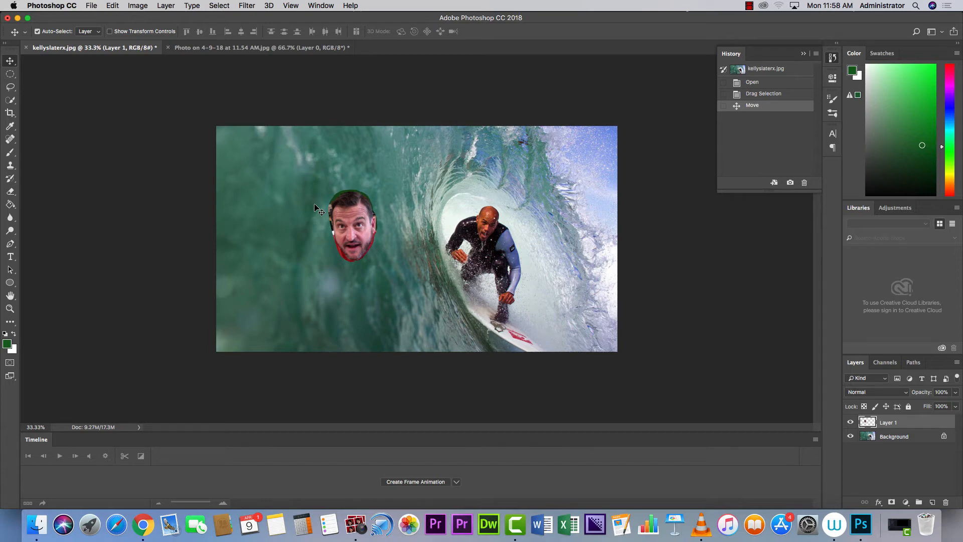
{"action": "key", "text": "super+t"}
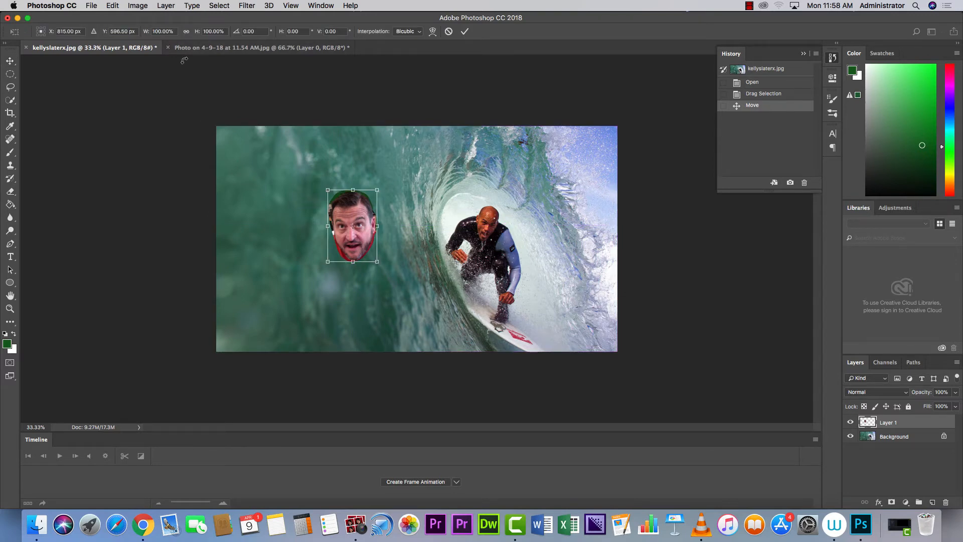
{"action": "left_click", "coordinate": [448, 32]}
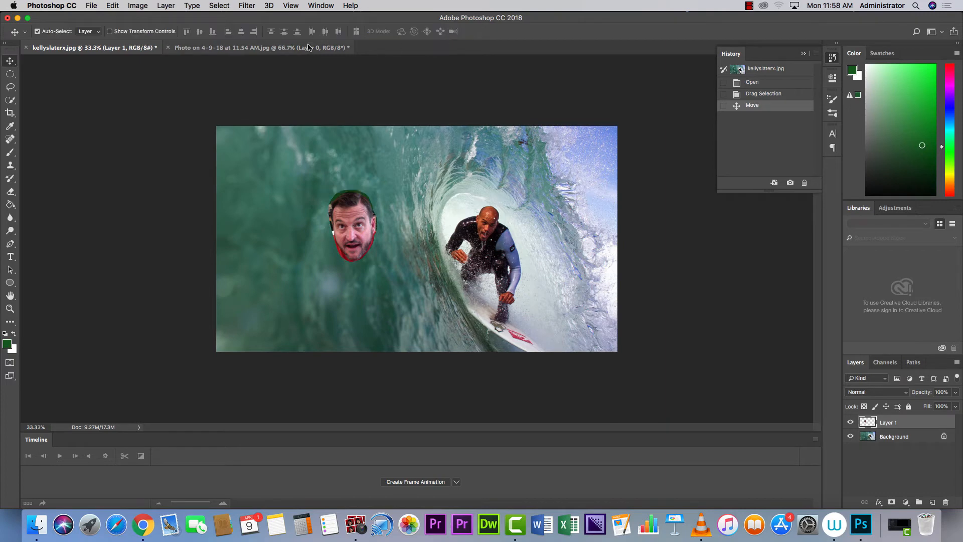
{"action": "left_click", "coordinate": [119, 7]}
{"action": "mouse_move", "coordinate": [130, 6]}
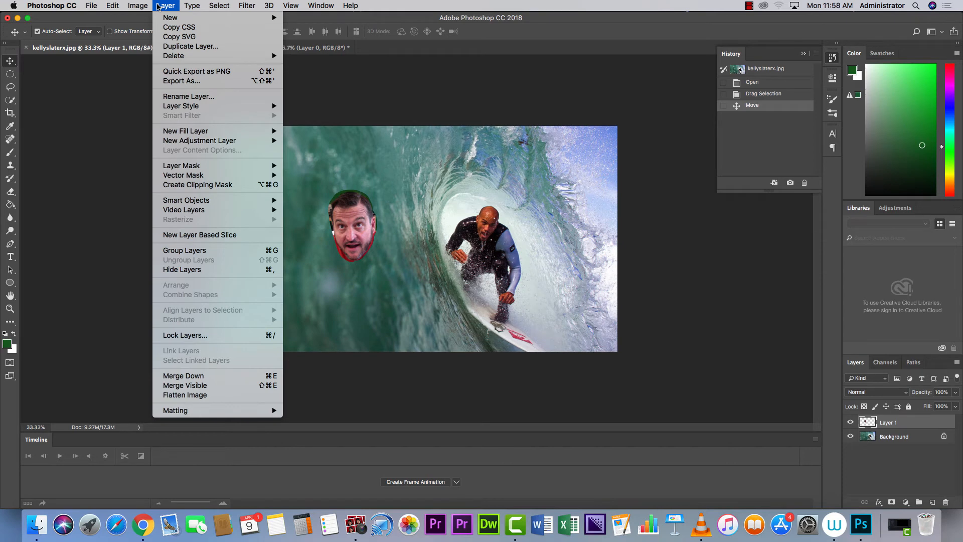
{"action": "mouse_move", "coordinate": [213, 8]}
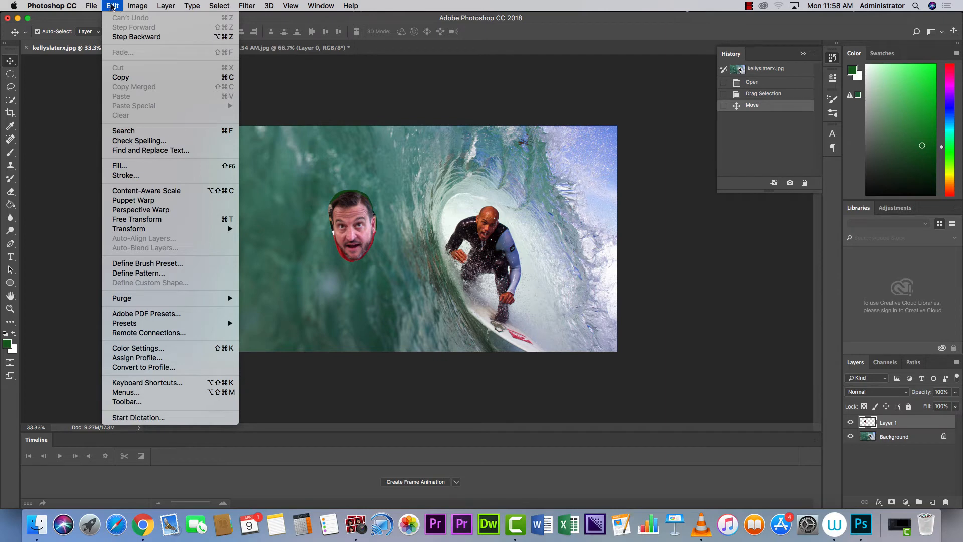
{"action": "mouse_move", "coordinate": [169, 230]}
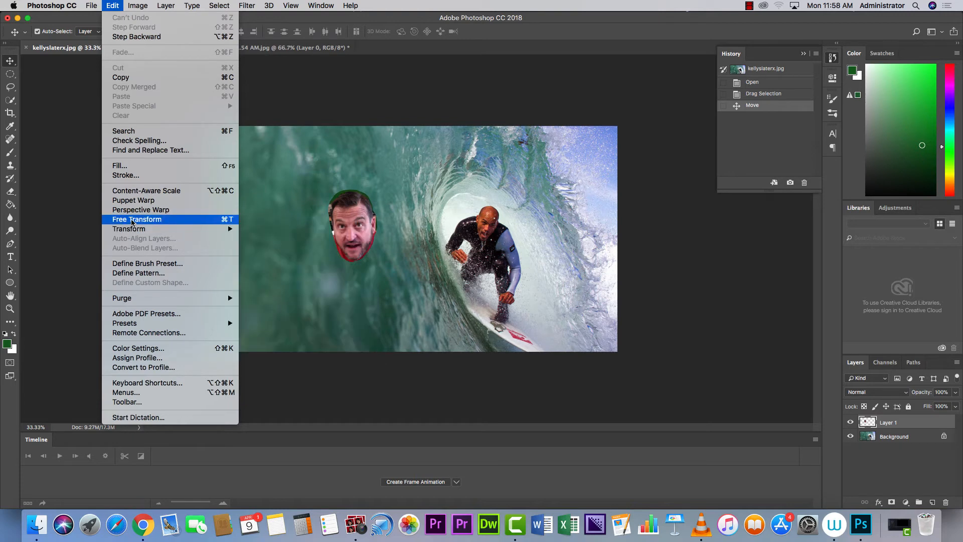
{"action": "left_click", "coordinate": [132, 220]}
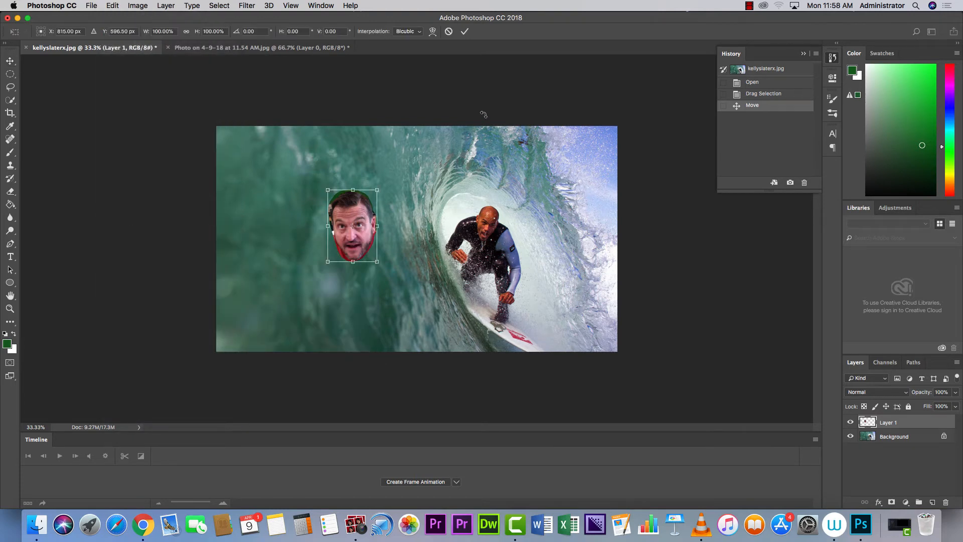
{"action": "left_click", "coordinate": [449, 33]}
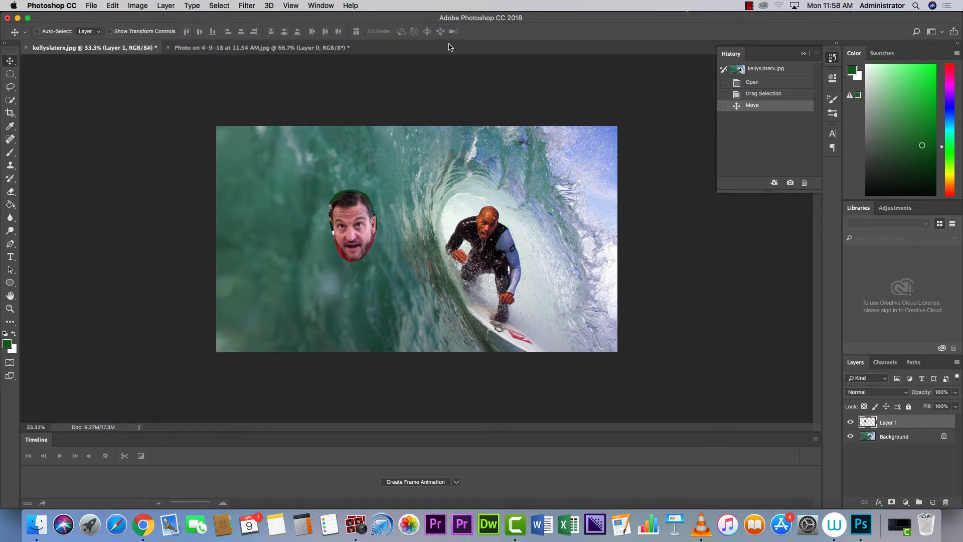
Flip the face horizontally and rotate it about 8 degrees.
{"action": "key", "text": "super+t"}
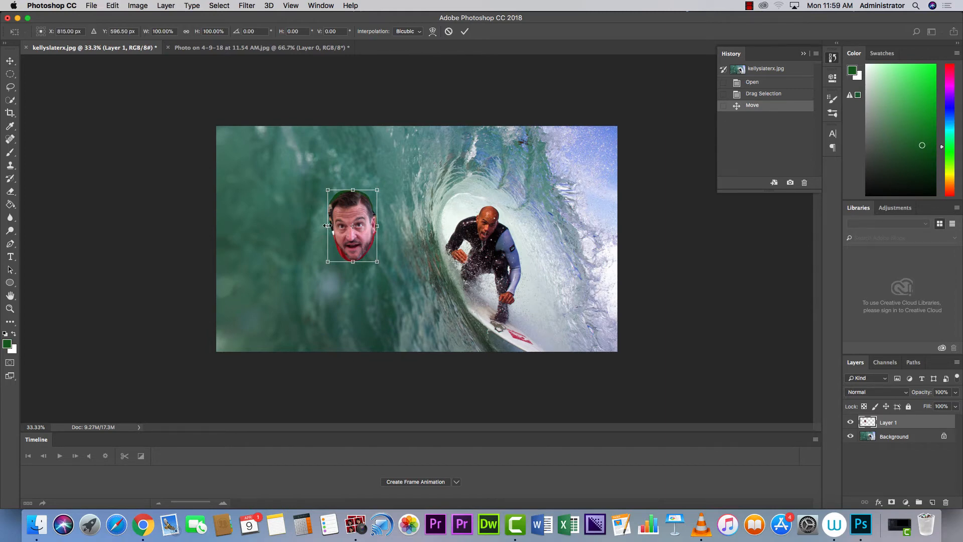
{"action": "left_click_drag", "start_coordinate": [330, 226], "coordinate": [426, 224]}
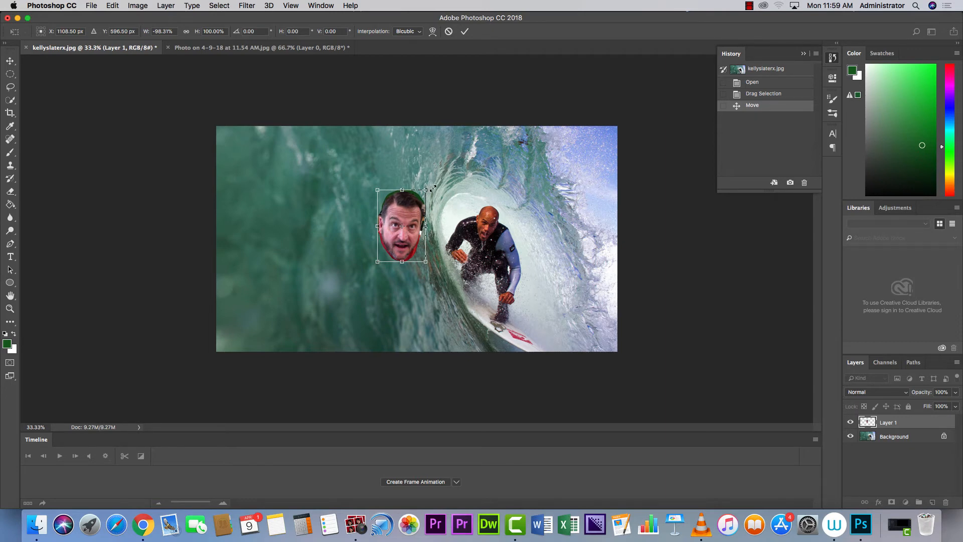
{"action": "left_click_drag", "start_coordinate": [432, 189], "coordinate": [439, 226]}
{"action": "key", "text": "Return"}
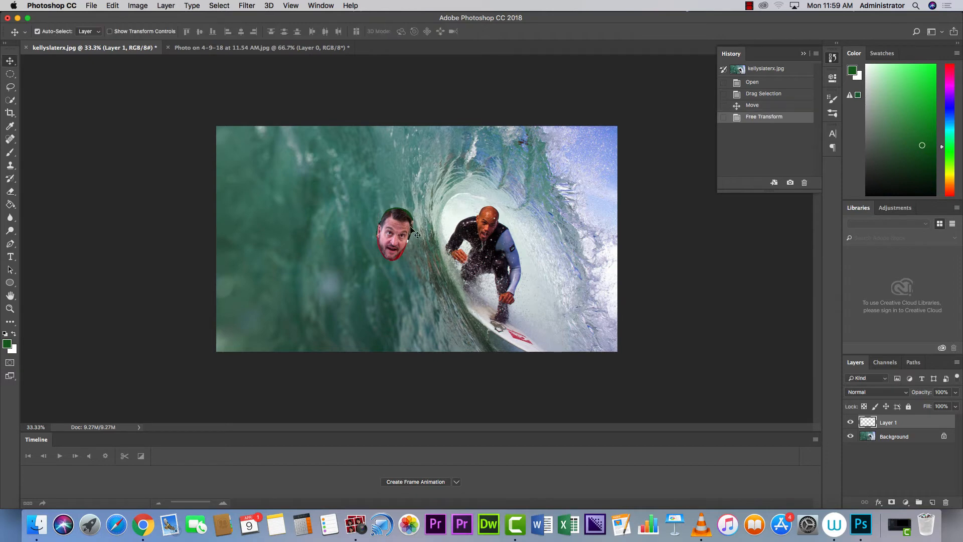
Move the face onto the surfer's head and scale it to about 83%.
{"action": "left_click_drag", "start_coordinate": [403, 232], "coordinate": [490, 213]}
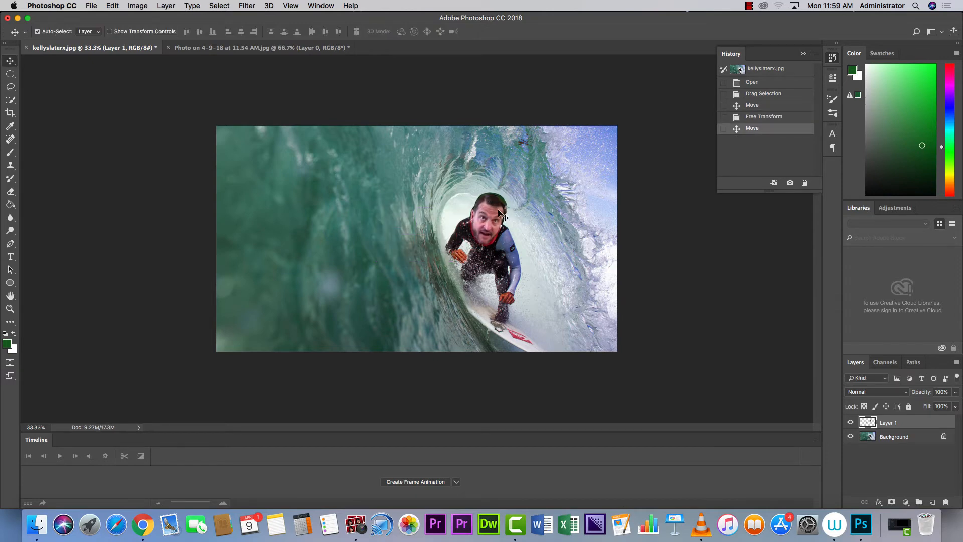
{"action": "key", "text": "super+t"}
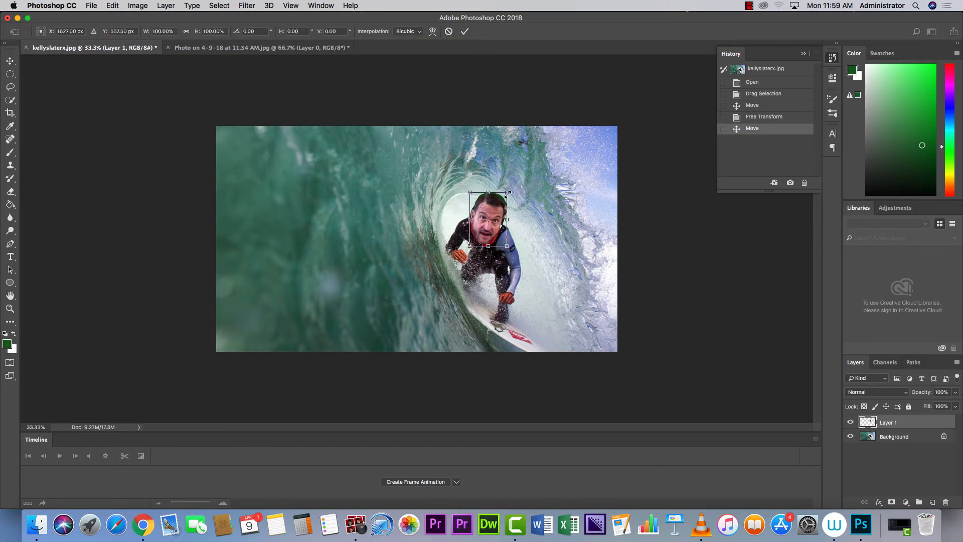
{"action": "left_click_drag", "start_coordinate": [504, 195], "coordinate": [500, 201]}
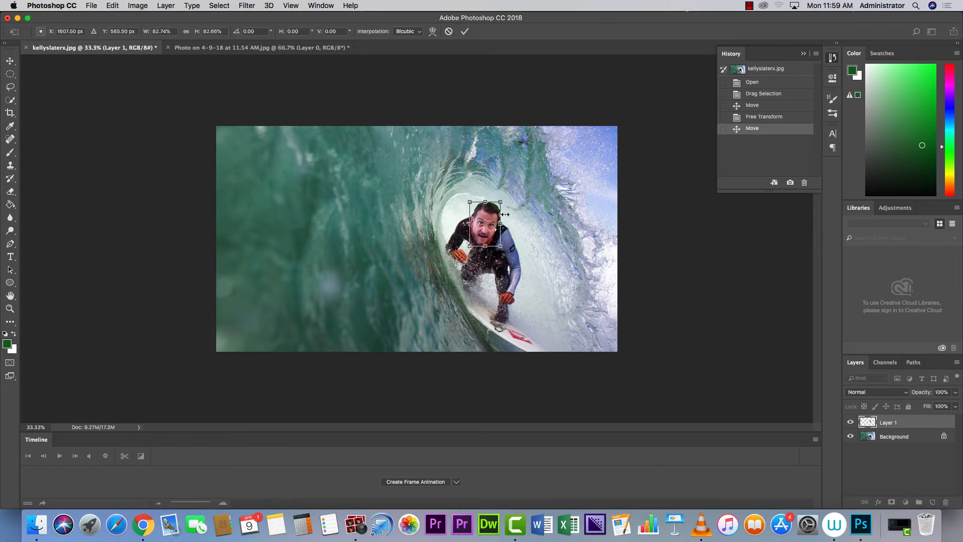
{"action": "left_click_drag", "start_coordinate": [491, 235], "coordinate": [494, 230]}
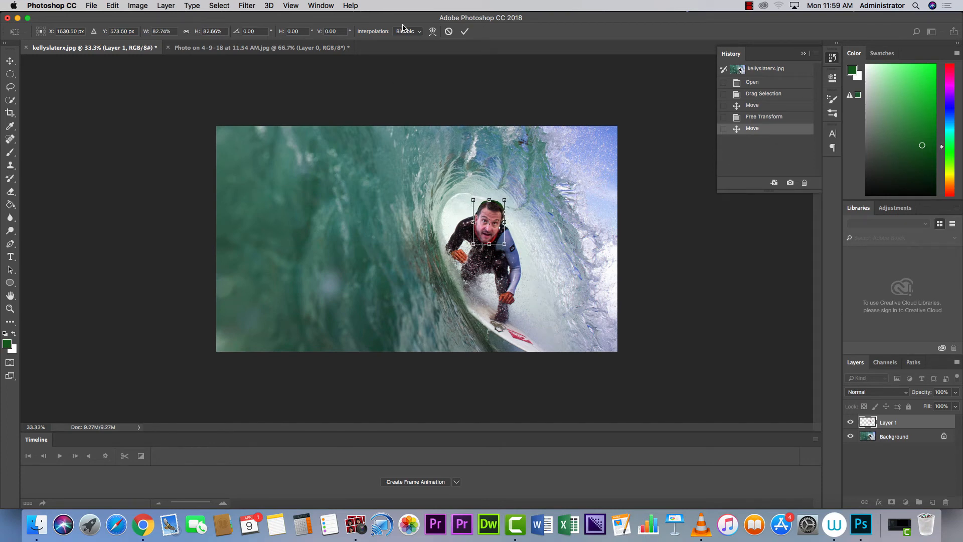
{"action": "left_click", "coordinate": [464, 33]}
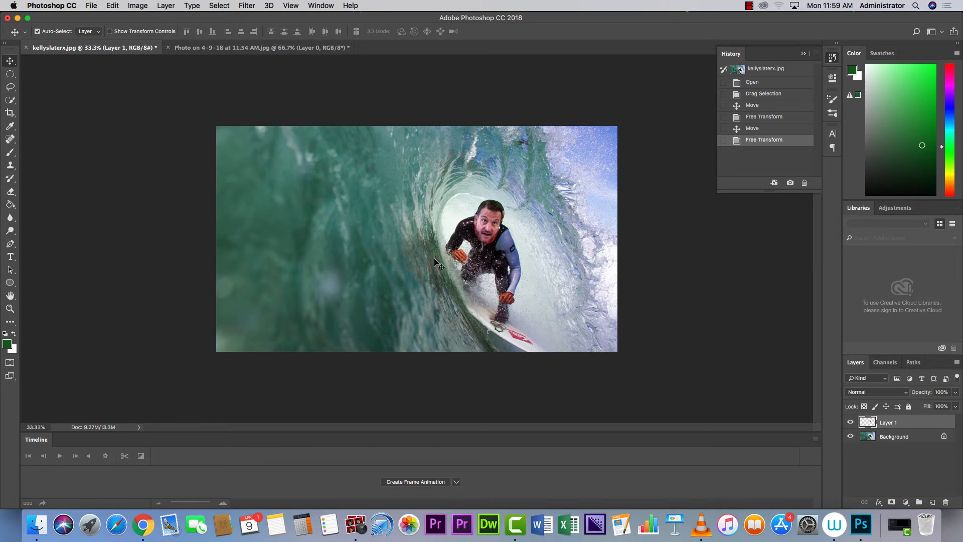
{"action": "left_click_drag", "start_coordinate": [486, 222], "coordinate": [298, 172]}
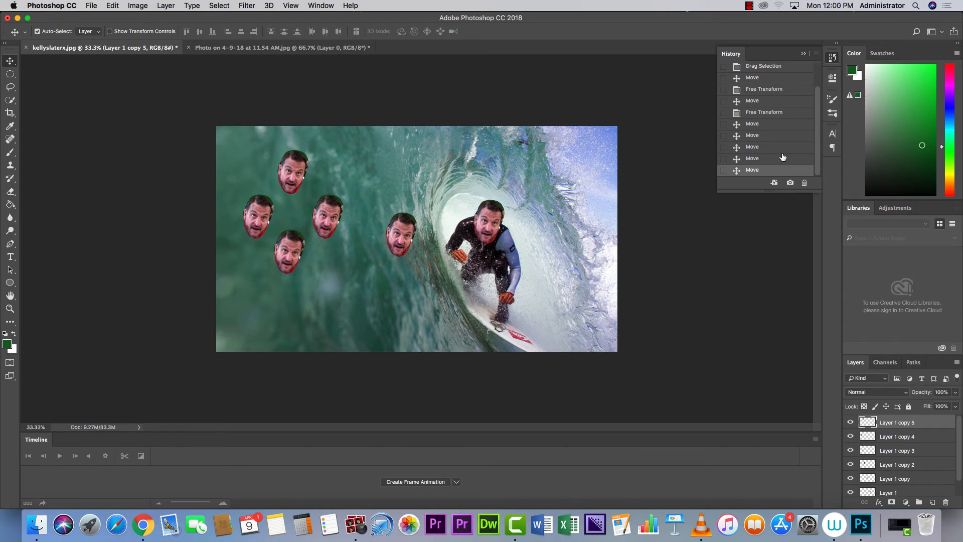
{"action": "left_click", "coordinate": [803, 54]}
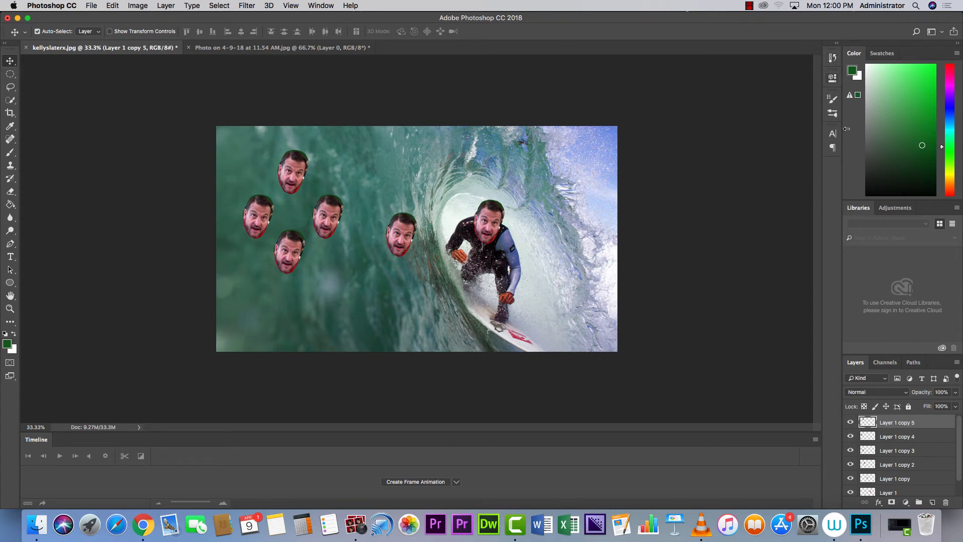
{"action": "left_click", "coordinate": [832, 58]}
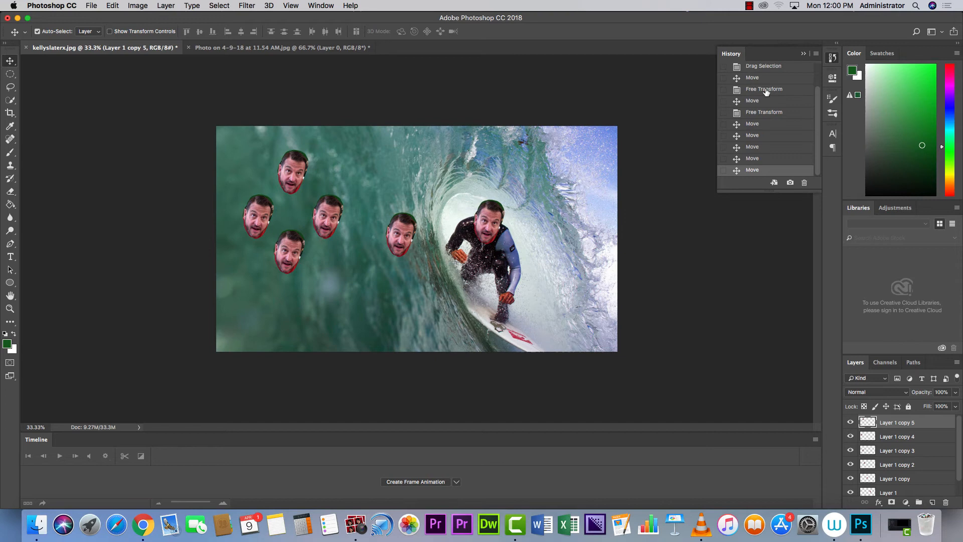
{"action": "left_click", "coordinate": [752, 158]}
{"action": "left_click", "coordinate": [750, 147]}
{"action": "left_click", "coordinate": [752, 135]}
{"action": "left_click", "coordinate": [753, 124]}
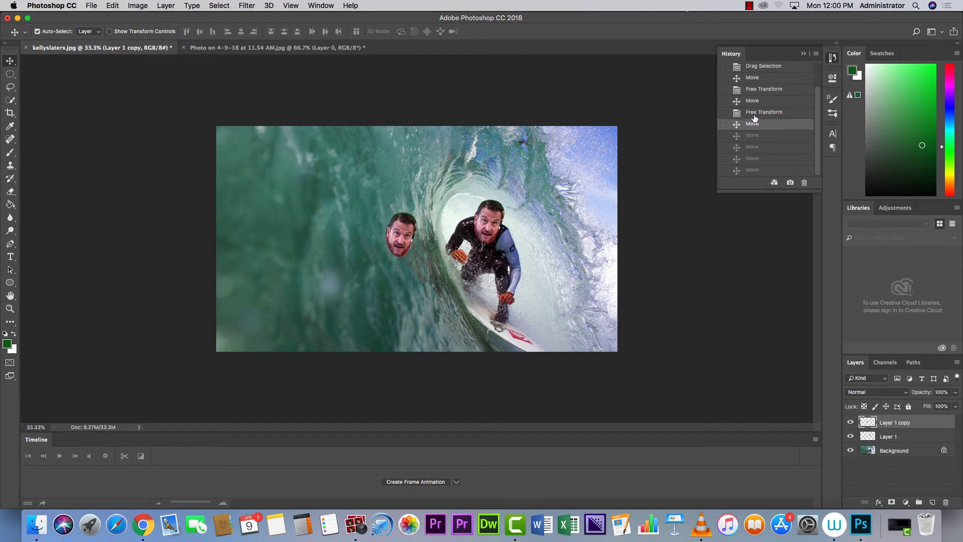
{"action": "left_click", "coordinate": [756, 112]}
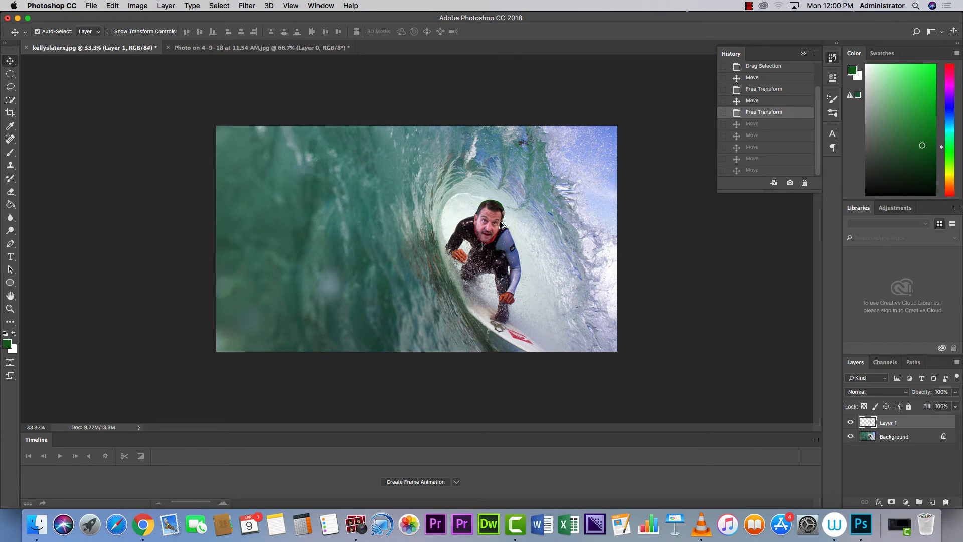
{"action": "left_click_drag", "start_coordinate": [491, 219], "coordinate": [374, 249]}
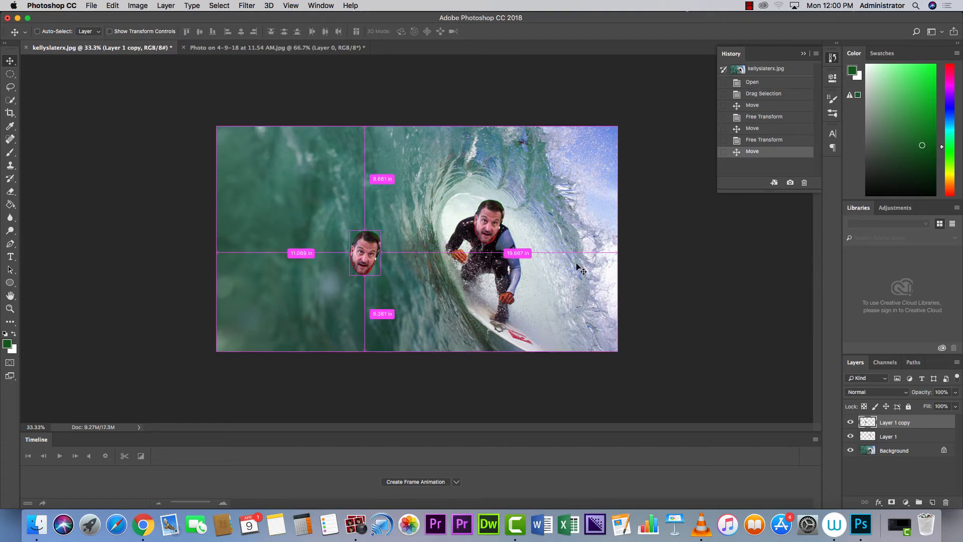
{"action": "key", "text": "super+z"}
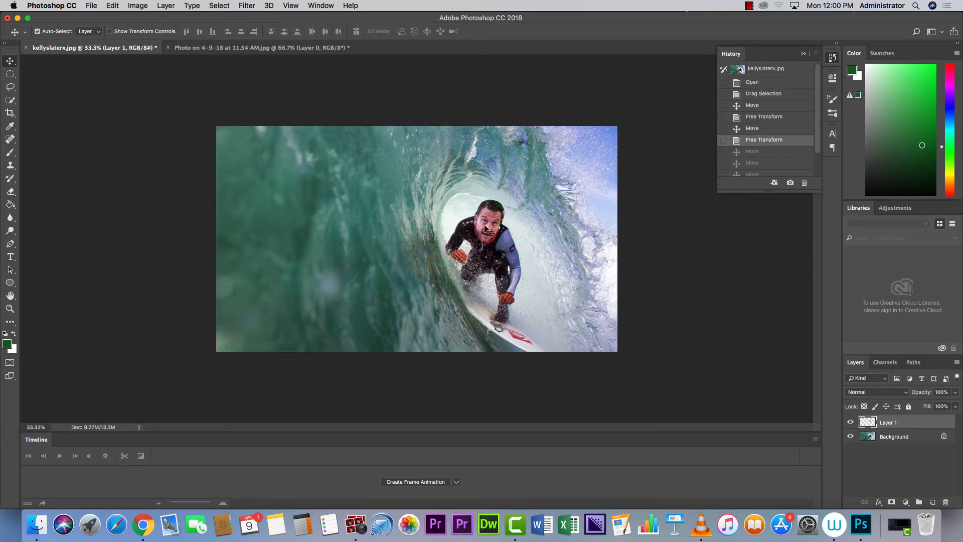
Save the composite to Documents as LassoFL.jpg, a JPEG at quality 9.
{"action": "left_click", "coordinate": [94, 6]}
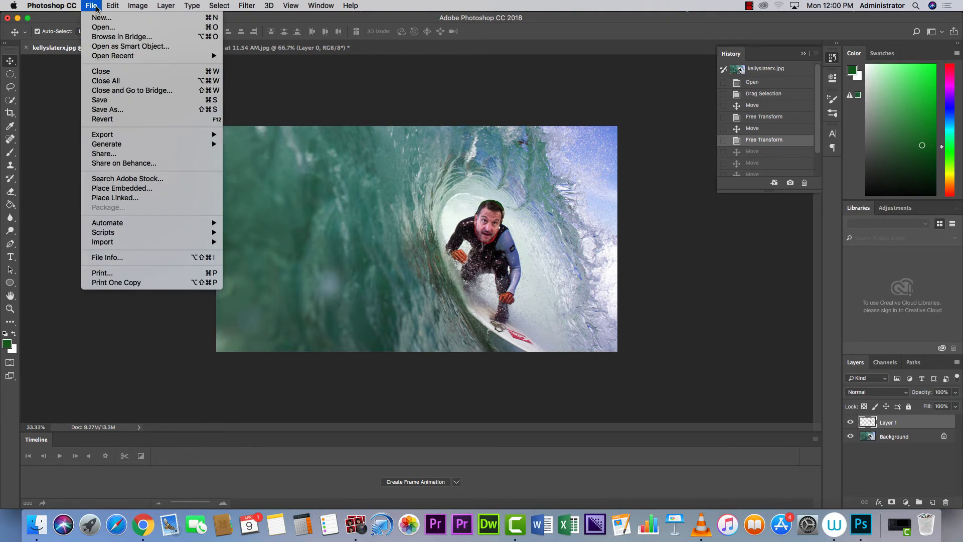
{"action": "left_click", "coordinate": [106, 109]}
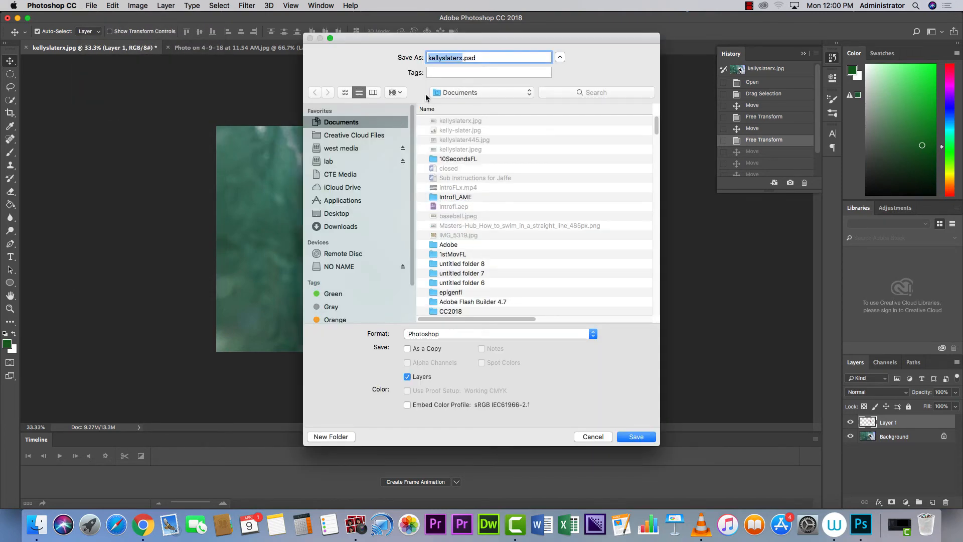
{"action": "left_click", "coordinate": [595, 334]}
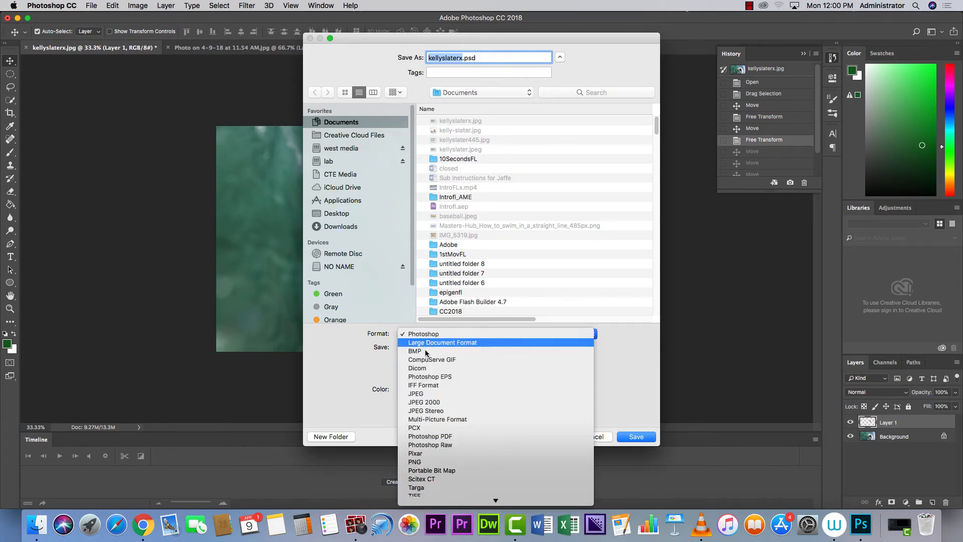
{"action": "left_click", "coordinate": [419, 395]}
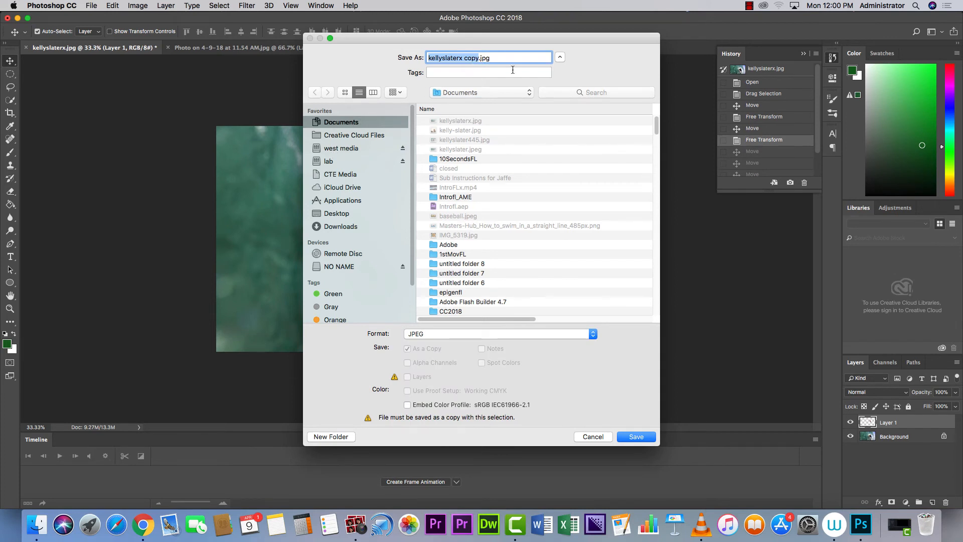
{"action": "type", "text": "LassoFL"}
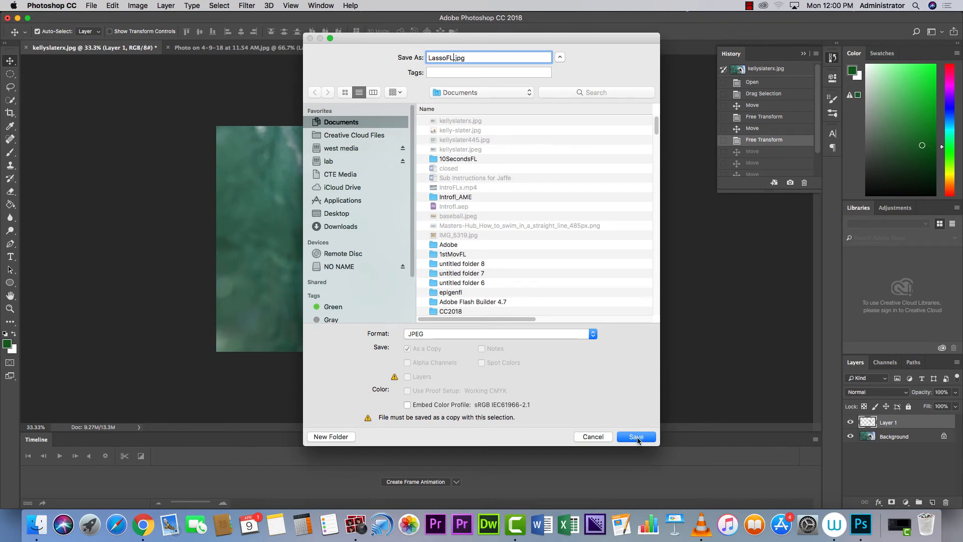
{"action": "left_click", "coordinate": [636, 437]}
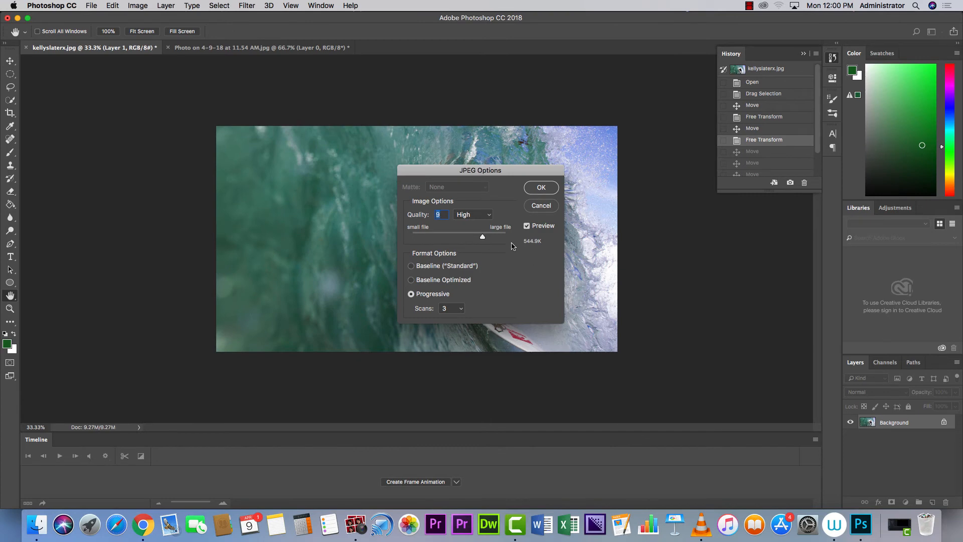
{"action": "left_click", "coordinate": [535, 193]}
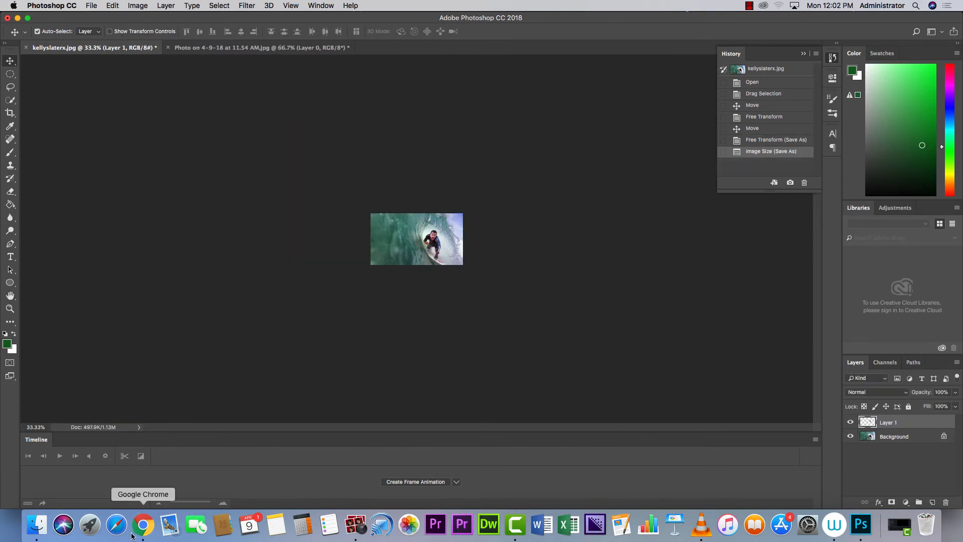
Find LassoFL.jpg in the Documents folder and check it in Preview, then close it.
{"action": "left_click", "coordinate": [45, 525]}
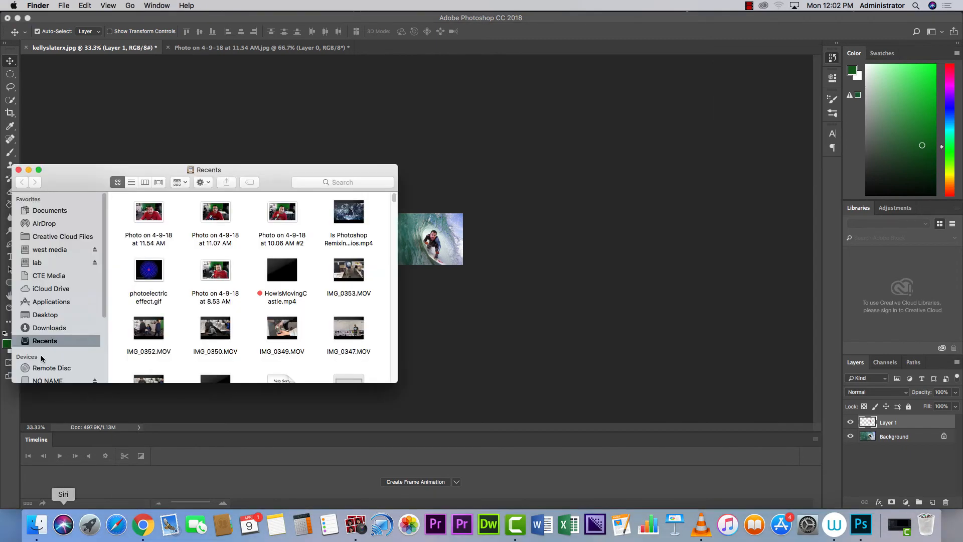
{"action": "left_click", "coordinate": [50, 328]}
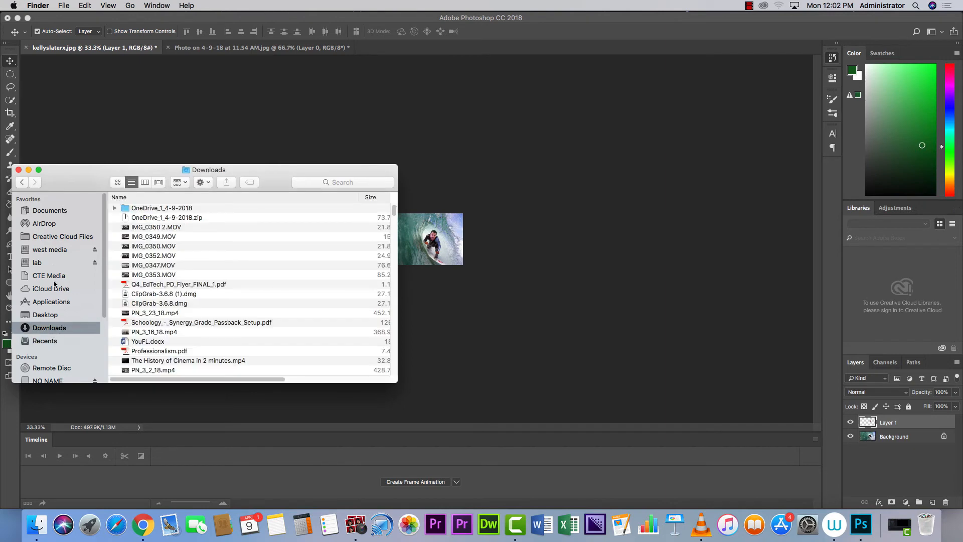
{"action": "left_click", "coordinate": [54, 212]}
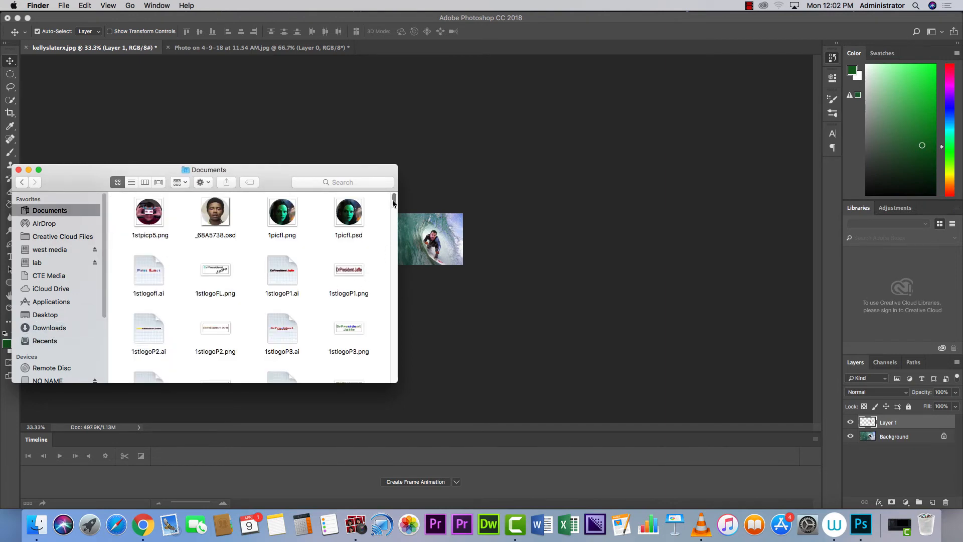
{"action": "mouse_move", "coordinate": [394, 202]}
{"action": "left_mouse_down"}
{"action": "mouse_move", "coordinate": [395, 307]}
{"action": "mouse_move", "coordinate": [394, 296]}
{"action": "left_mouse_up"}
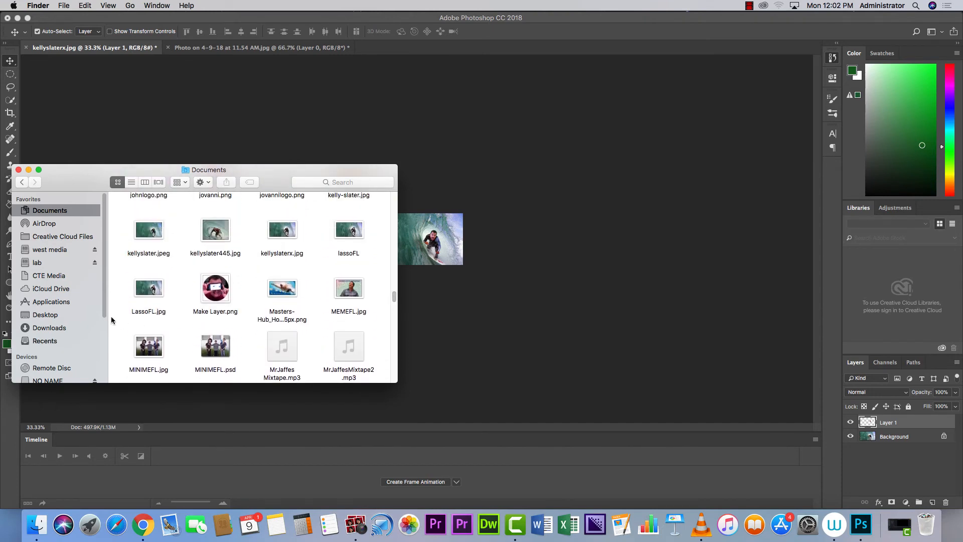
{"action": "double_click", "coordinate": [146, 287]}
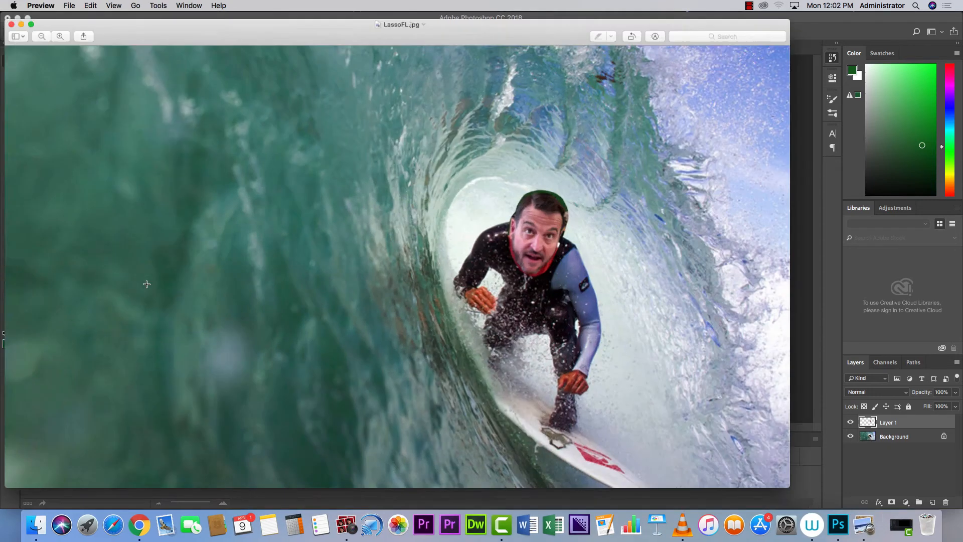
{"action": "left_click", "coordinate": [10, 20]}
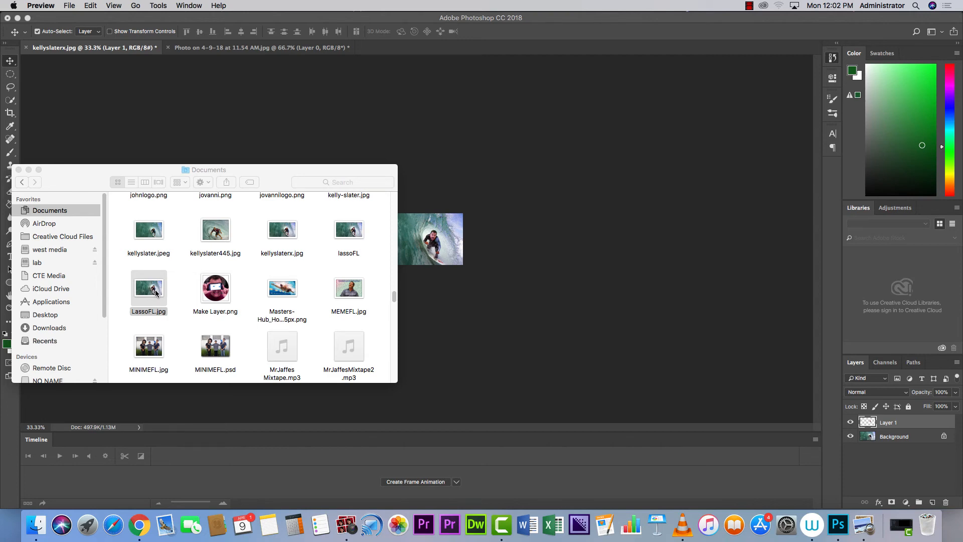
{"action": "double_click", "coordinate": [355, 229]}
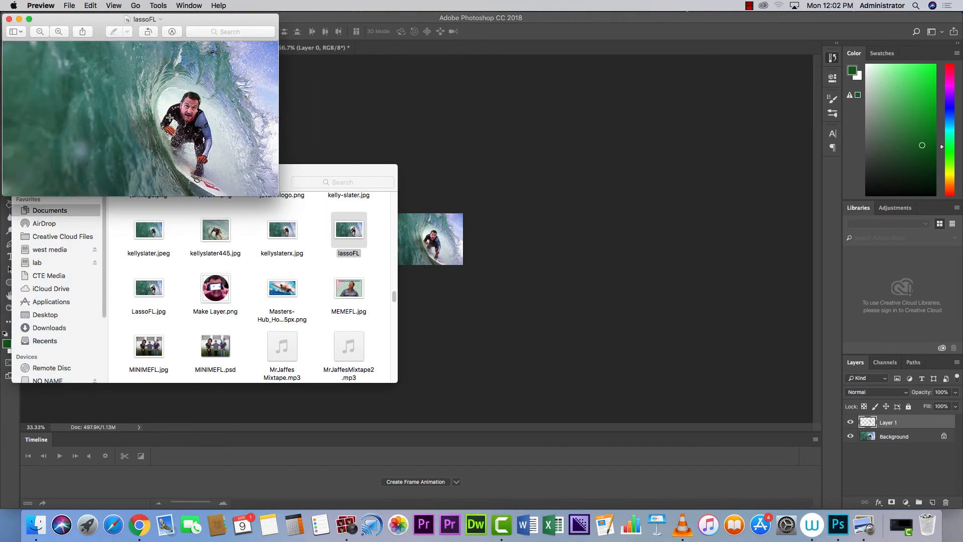
{"action": "left_click", "coordinate": [9, 18]}
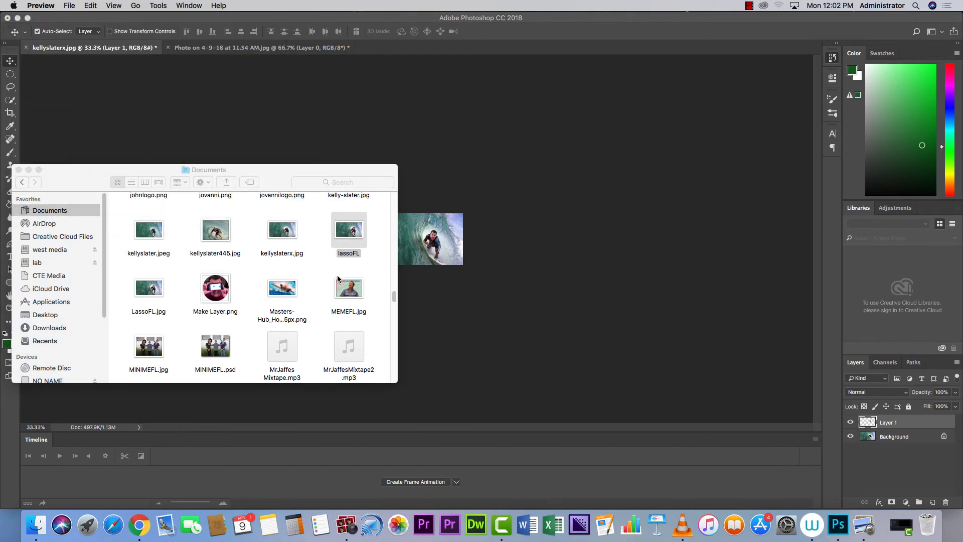
In Chrome, reach the WebStarts login page through the class website's links.
{"action": "left_click", "coordinate": [150, 534]}
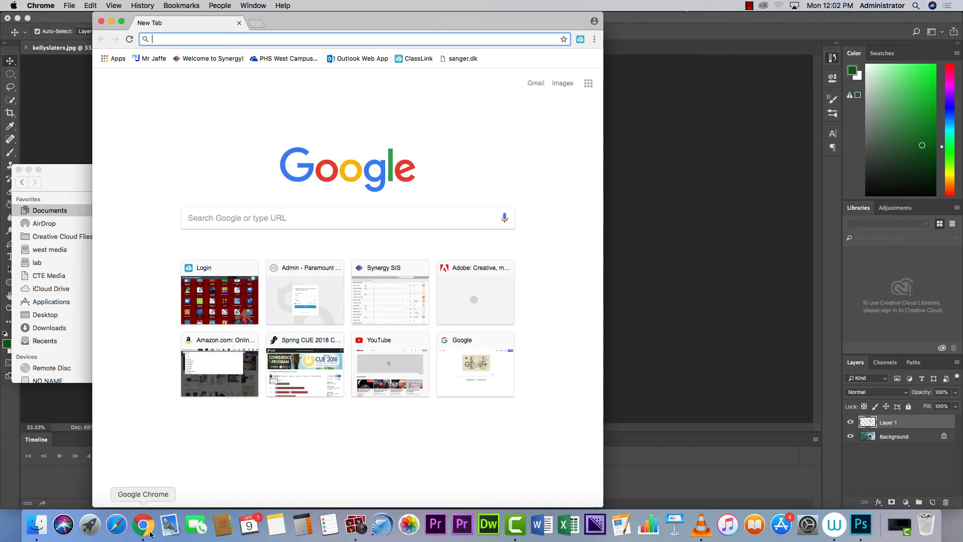
{"action": "left_click", "coordinate": [154, 59]}
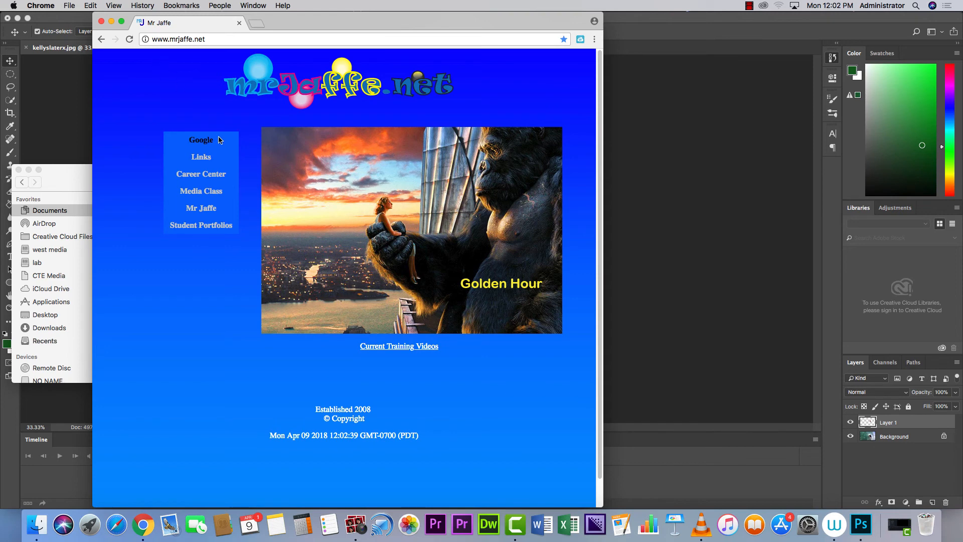
{"action": "mouse_move", "coordinate": [207, 156]}
{"action": "left_click", "coordinate": [266, 174]}
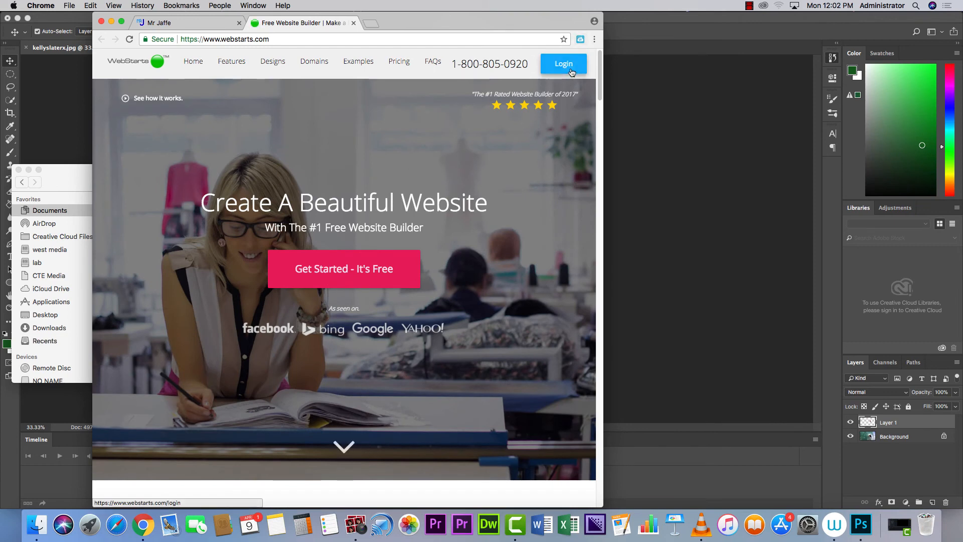
{"action": "left_click", "coordinate": [571, 73]}
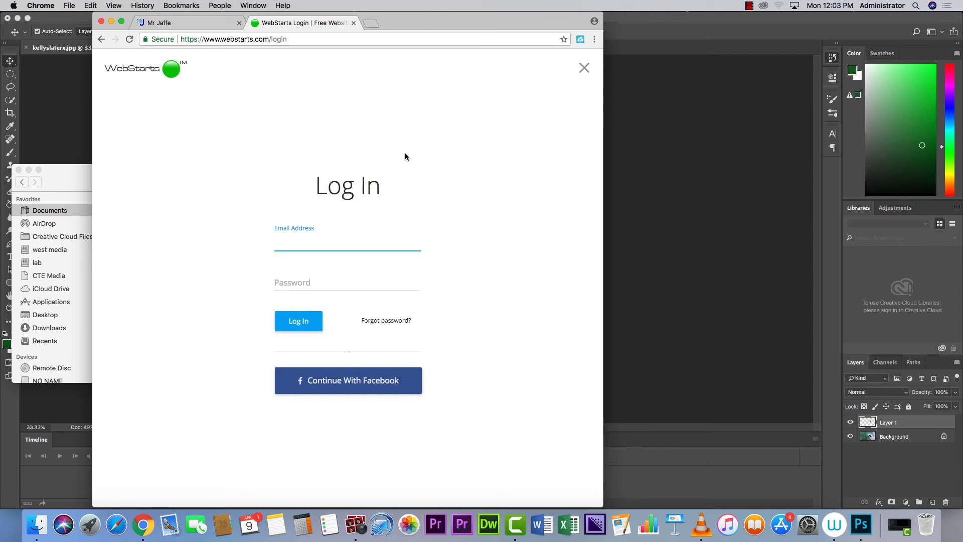
Log in with the account e-mail and password, then dismiss the upgrade promotion.
{"action": "type", "text": "b"}
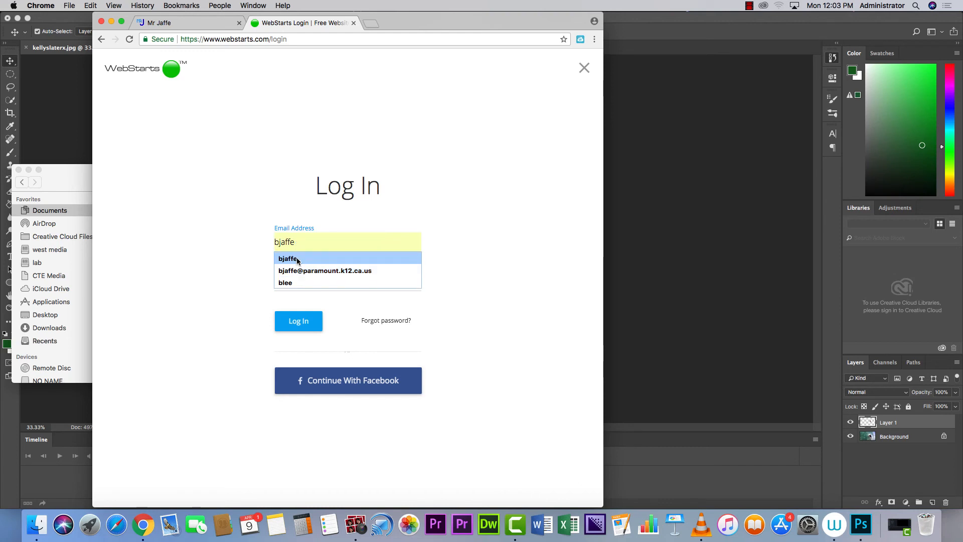
{"action": "key", "text": "BackSpace"}
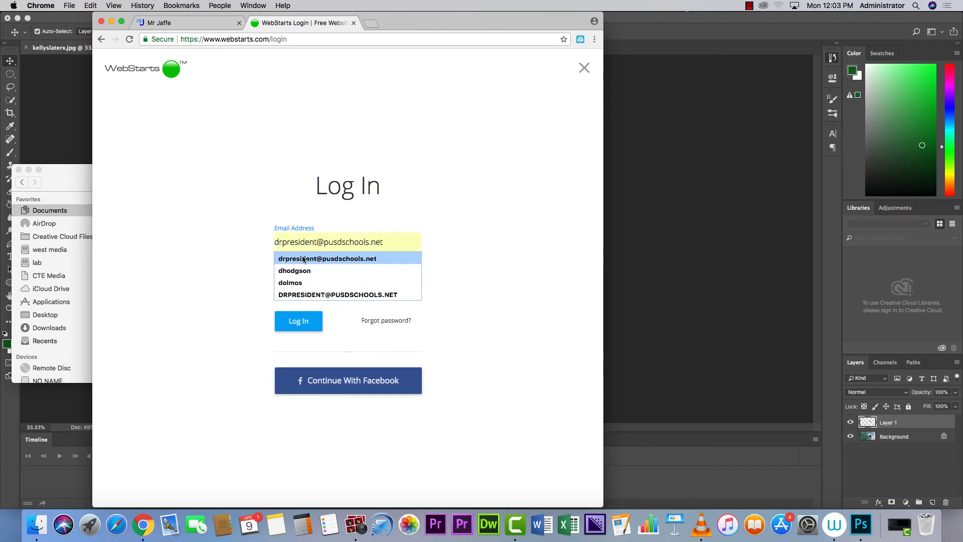
{"action": "left_click", "coordinate": [303, 259]}
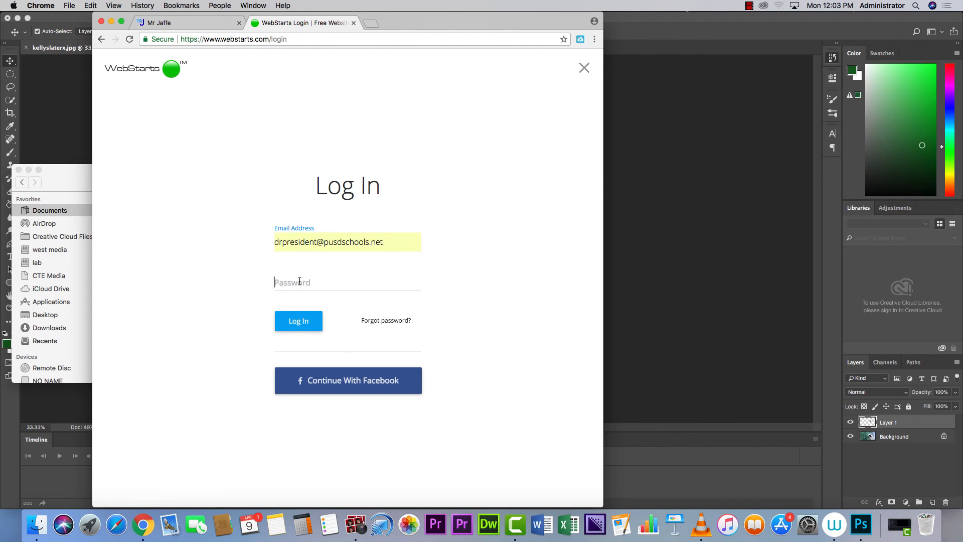
{"action": "left_click", "coordinate": [299, 281]}
{"action": "type", "text": "••"}
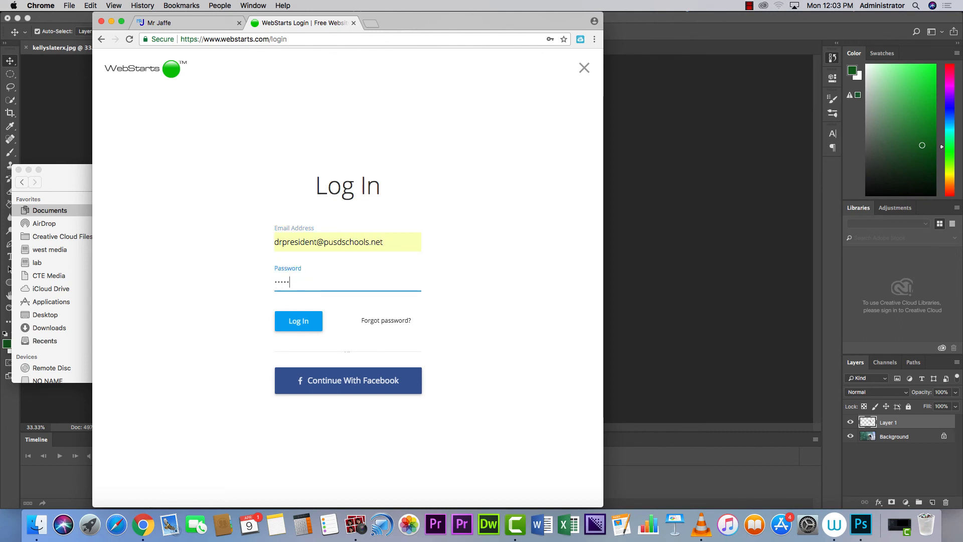
{"action": "left_click", "coordinate": [298, 321]}
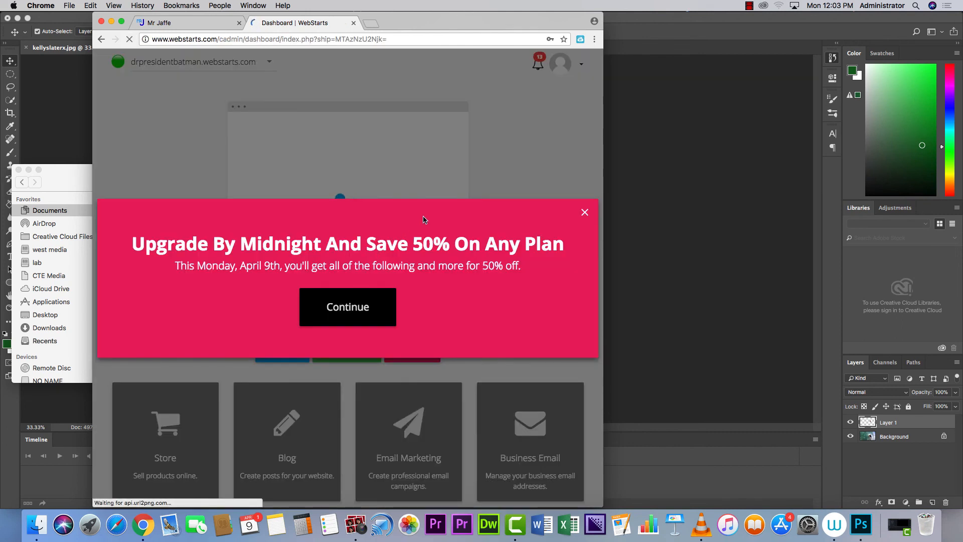
{"action": "left_click", "coordinate": [585, 212]}
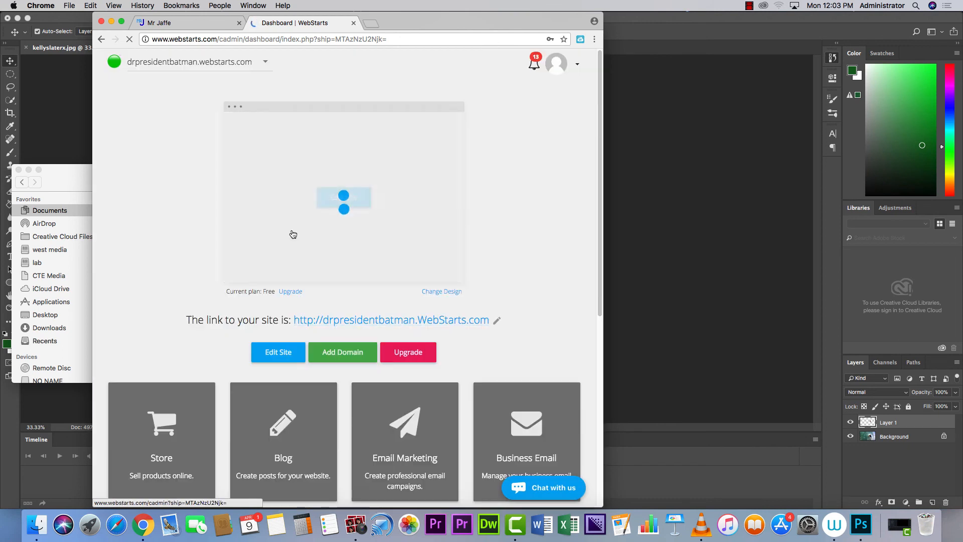
{"action": "left_click", "coordinate": [336, 201]}
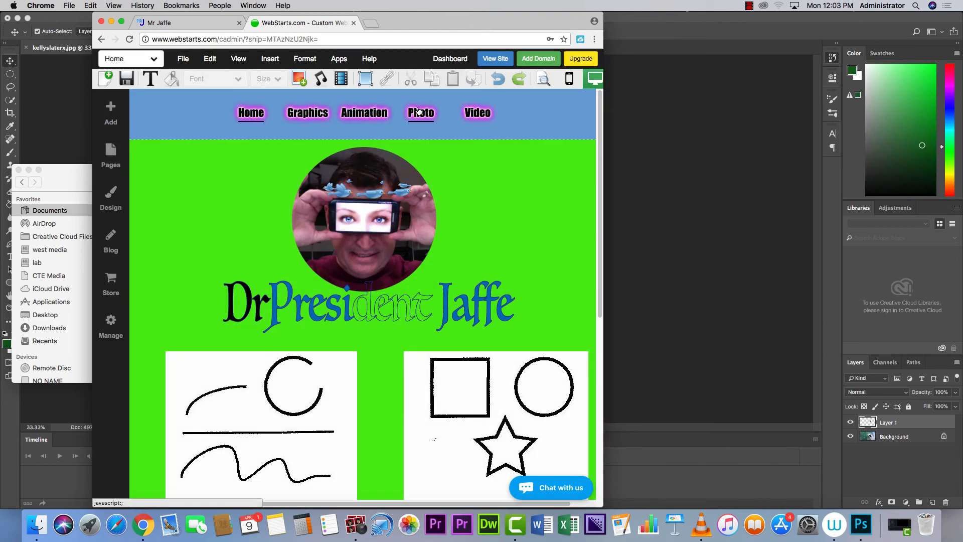
{"action": "left_click", "coordinate": [420, 112]}
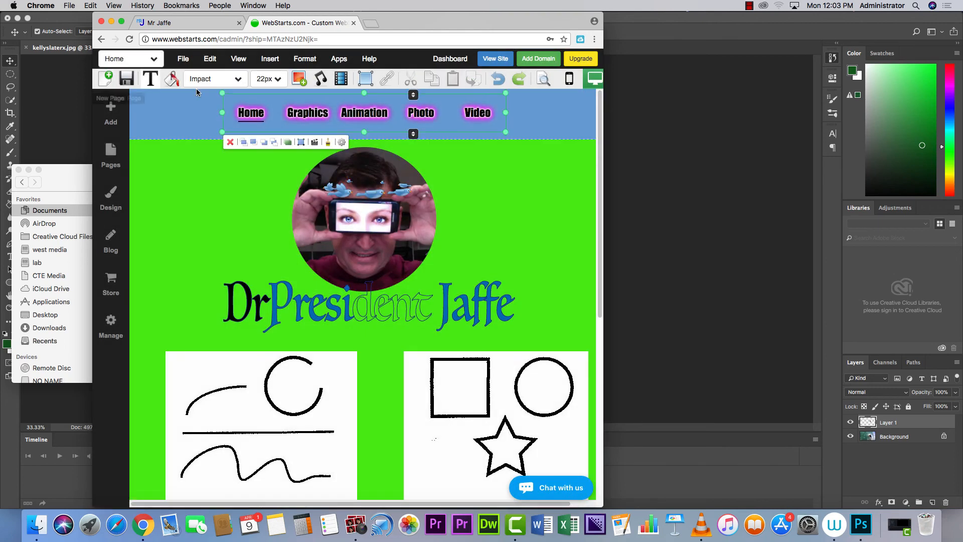
{"action": "left_click", "coordinate": [217, 79]}
{"action": "left_click", "coordinate": [127, 61]}
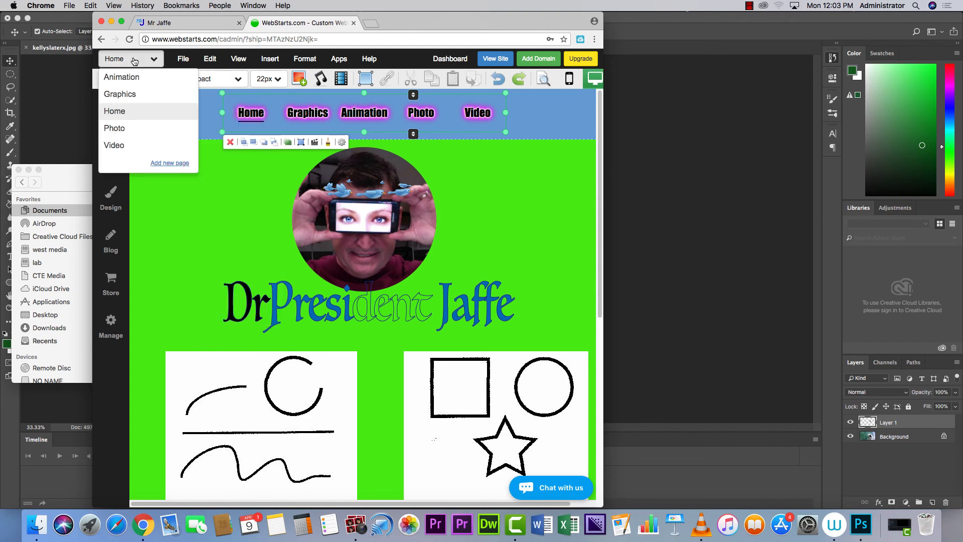
{"action": "left_click", "coordinate": [116, 128]}
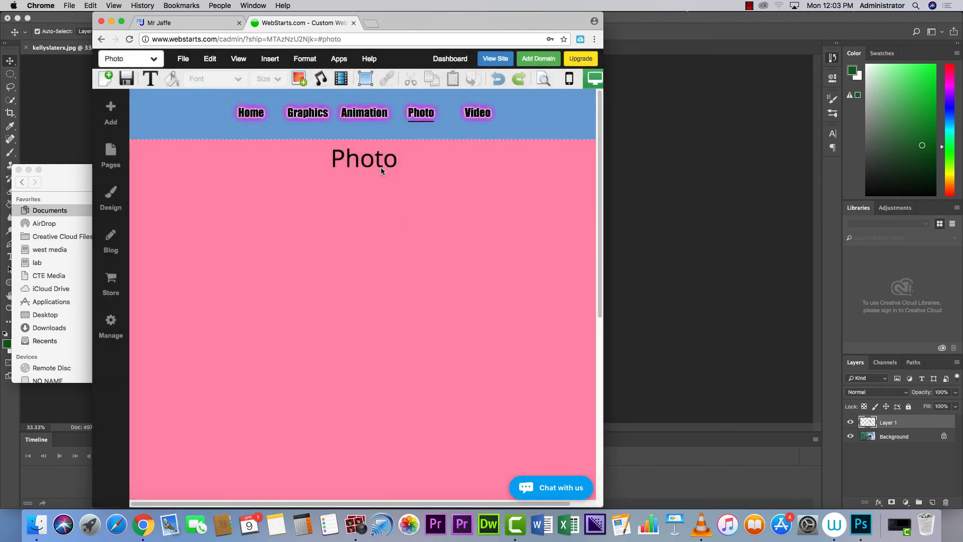
{"action": "left_click", "coordinate": [381, 167]}
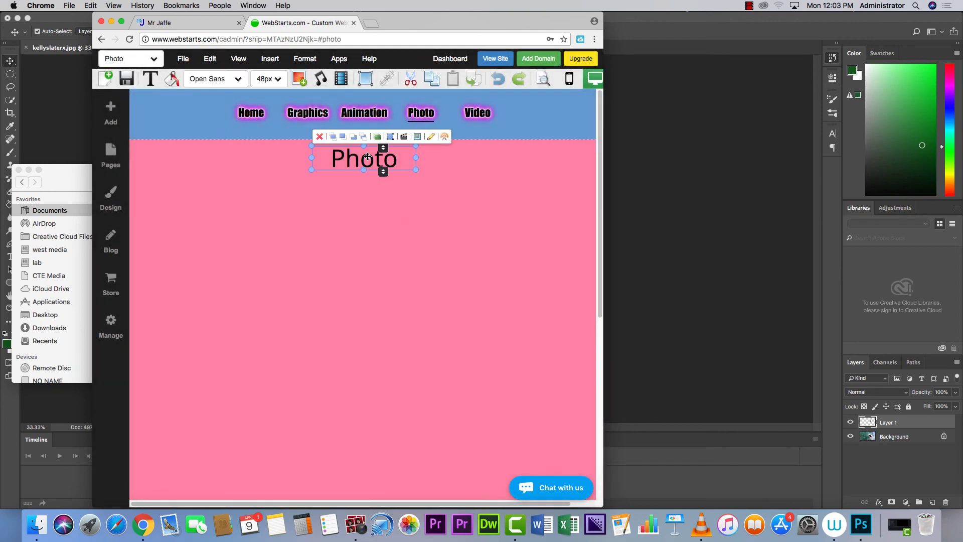
{"action": "key", "text": "Delete"}
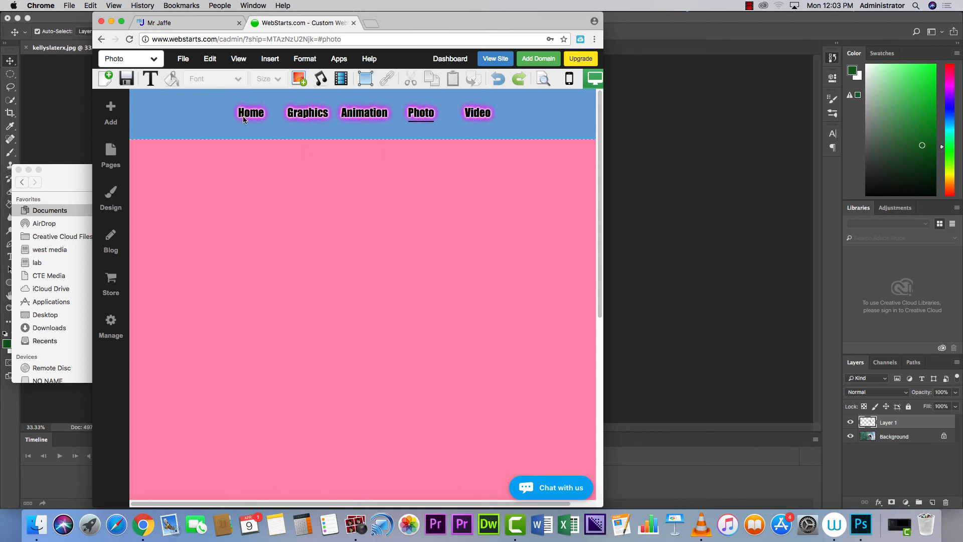
{"action": "left_click", "coordinate": [179, 59]}
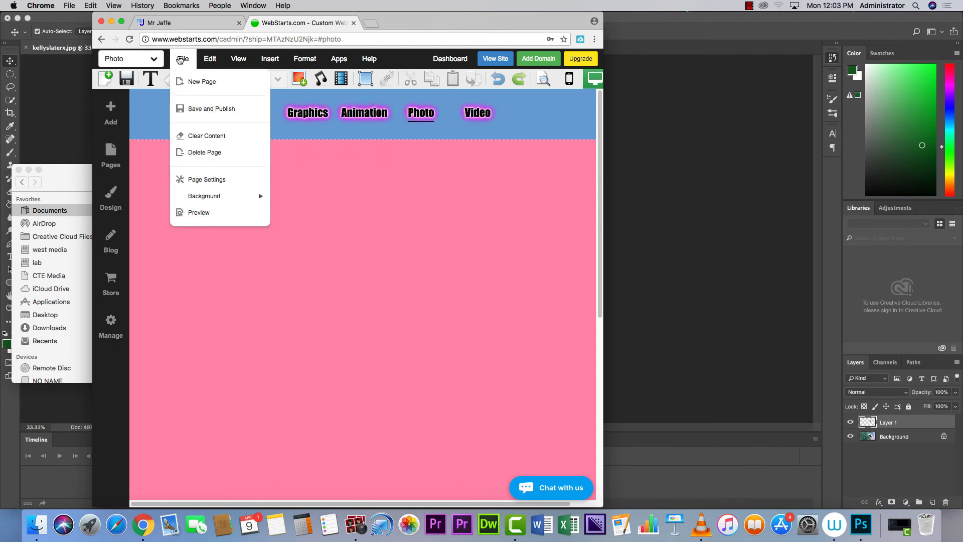
{"action": "mouse_move", "coordinate": [248, 198]}
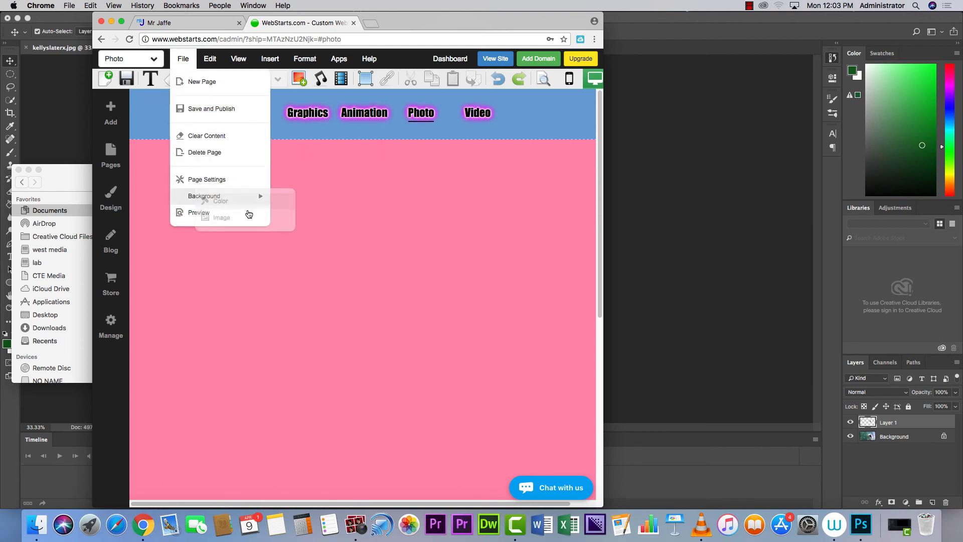
{"action": "left_click", "coordinate": [279, 196]}
{"action": "left_click", "coordinate": [336, 239]}
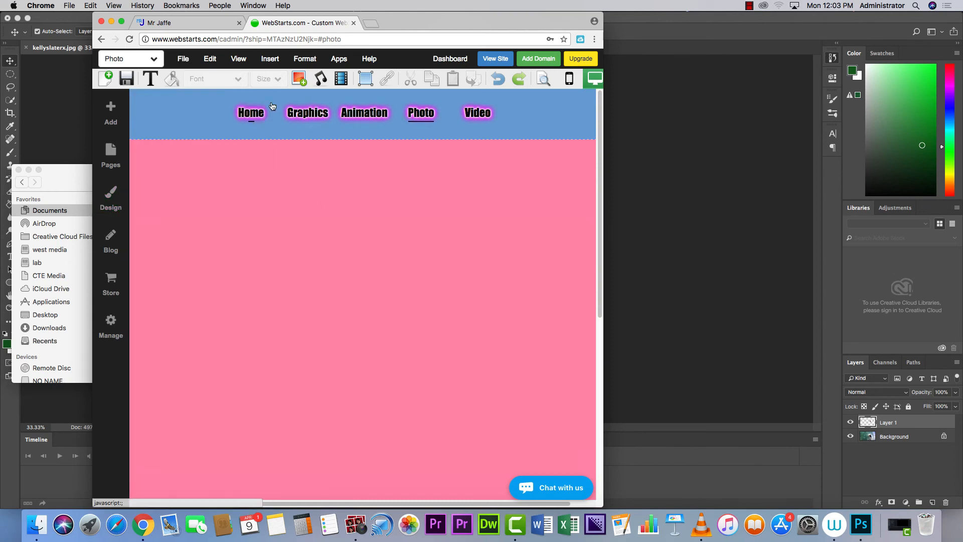
Upload LassoFL.jpg from Documents and place it centered near the top of the Photo page.
{"action": "left_click", "coordinate": [299, 78]}
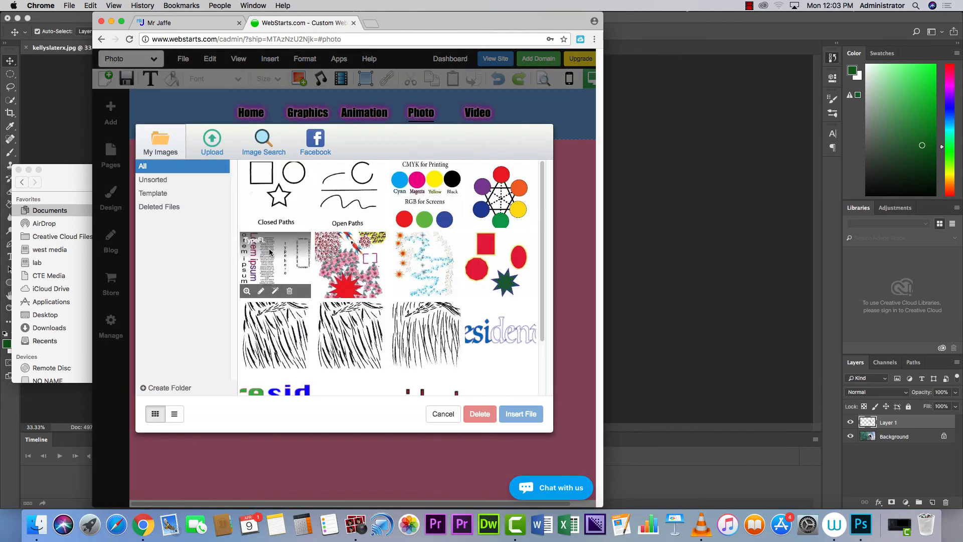
{"action": "left_click", "coordinate": [213, 150]}
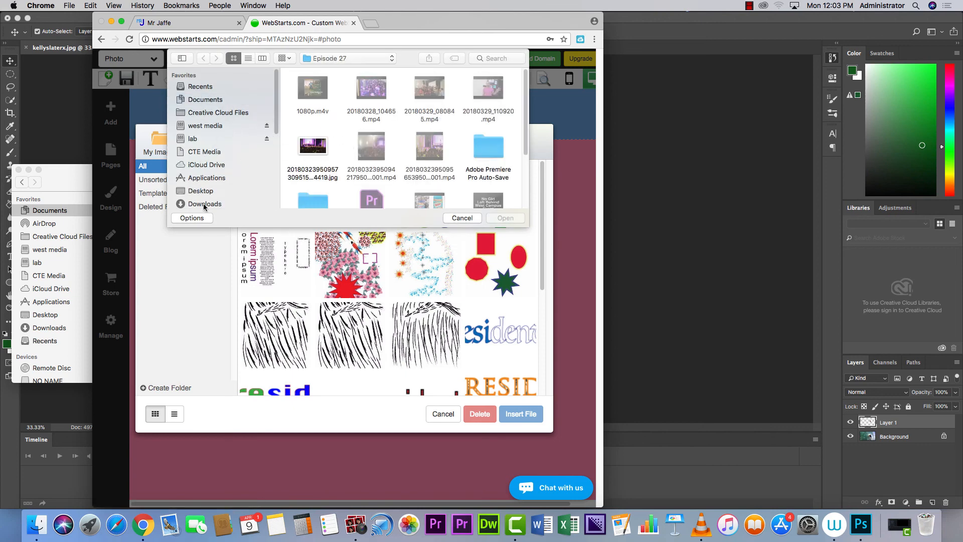
{"action": "left_click", "coordinate": [204, 102]}
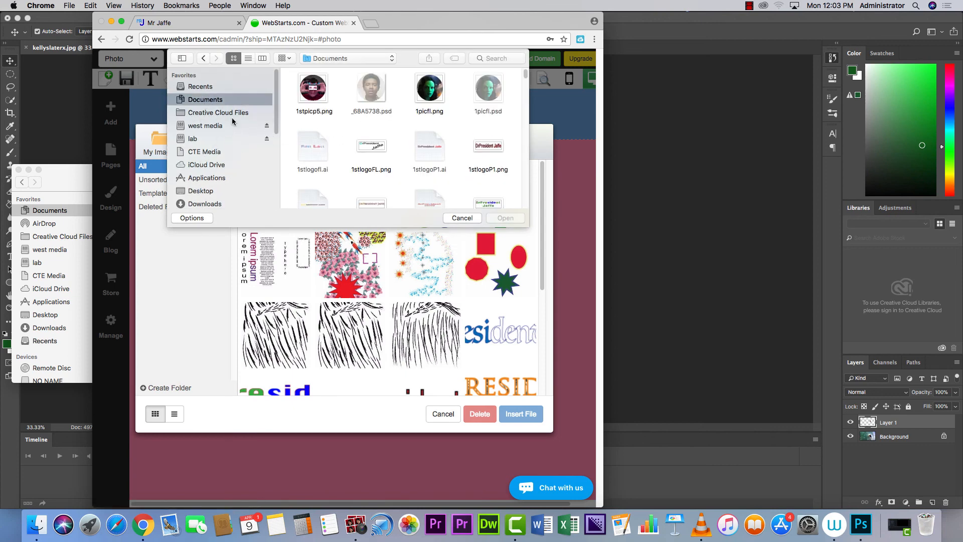
{"action": "left_click_drag", "start_coordinate": [525, 76], "coordinate": [525, 113]}
{"action": "left_click_drag", "start_coordinate": [525, 114], "coordinate": [522, 146]}
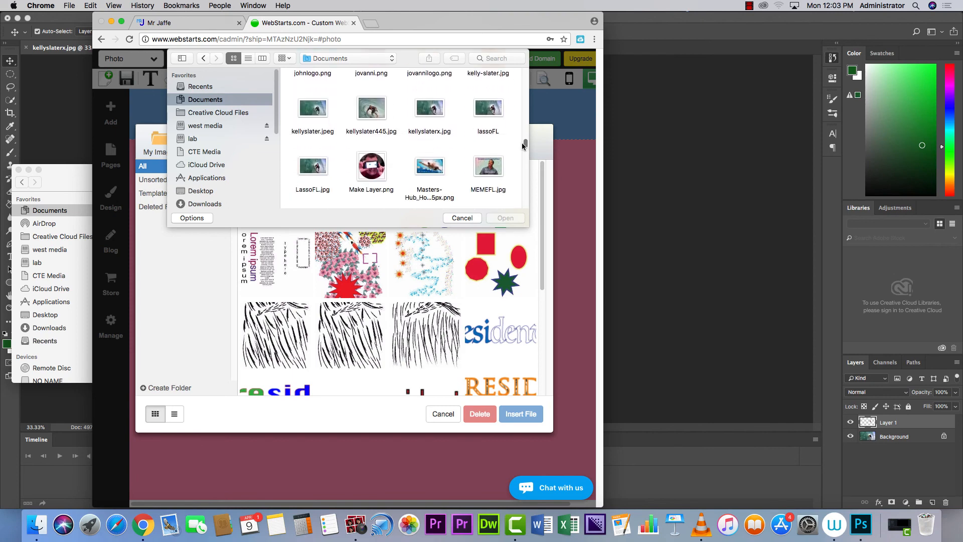
{"action": "double_click", "coordinate": [308, 166]}
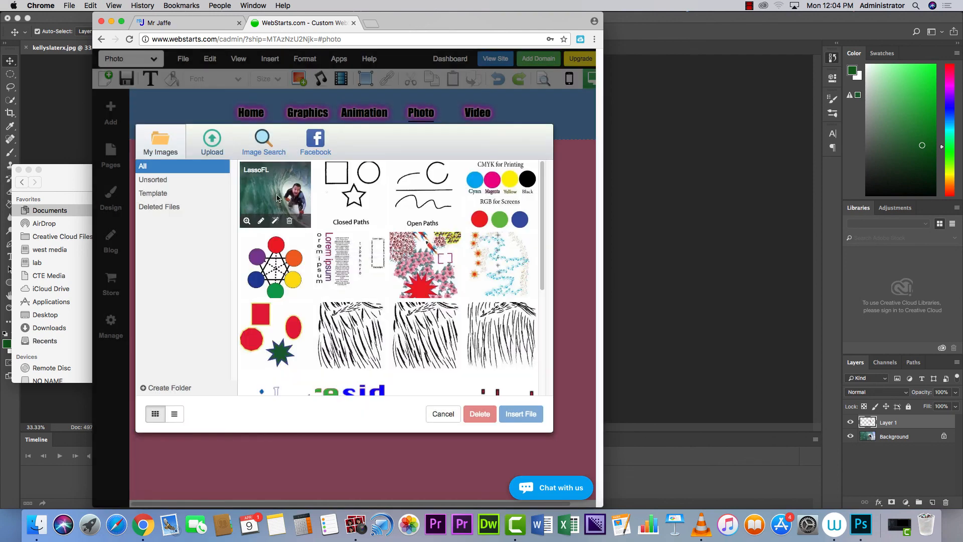
{"action": "double_click", "coordinate": [279, 195]}
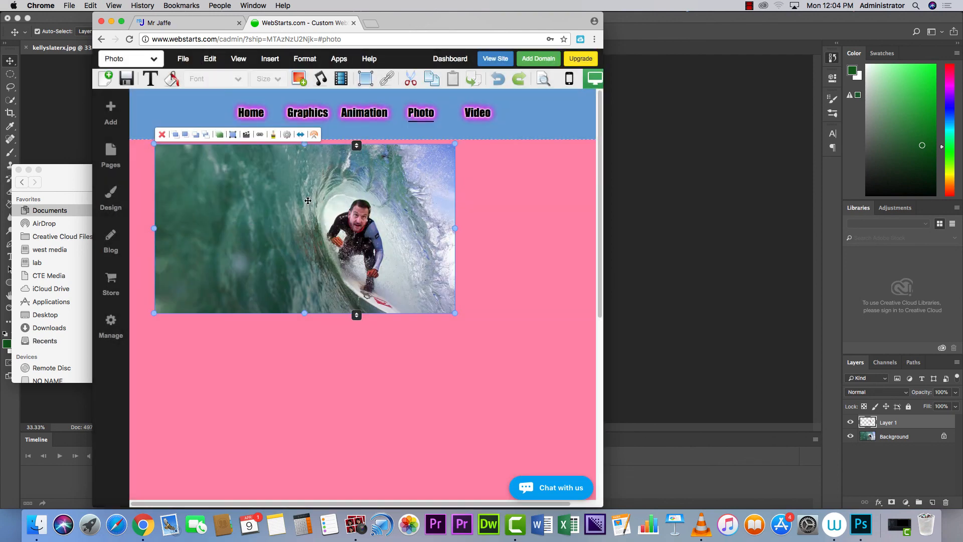
{"action": "left_click_drag", "start_coordinate": [308, 200], "coordinate": [353, 204]}
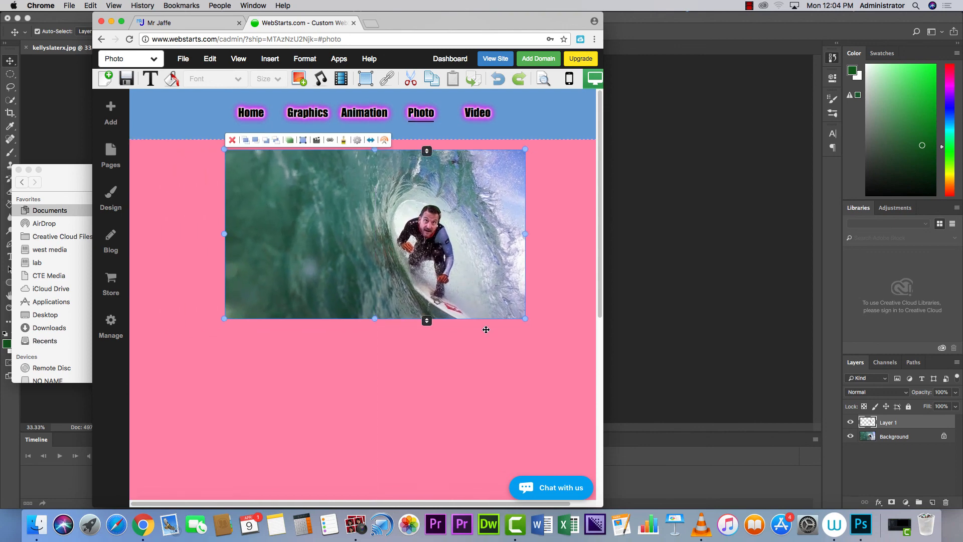
Add a Title text box and move it below the surfer photo.
{"action": "left_click", "coordinate": [540, 290]}
{"action": "left_click", "coordinate": [150, 79]}
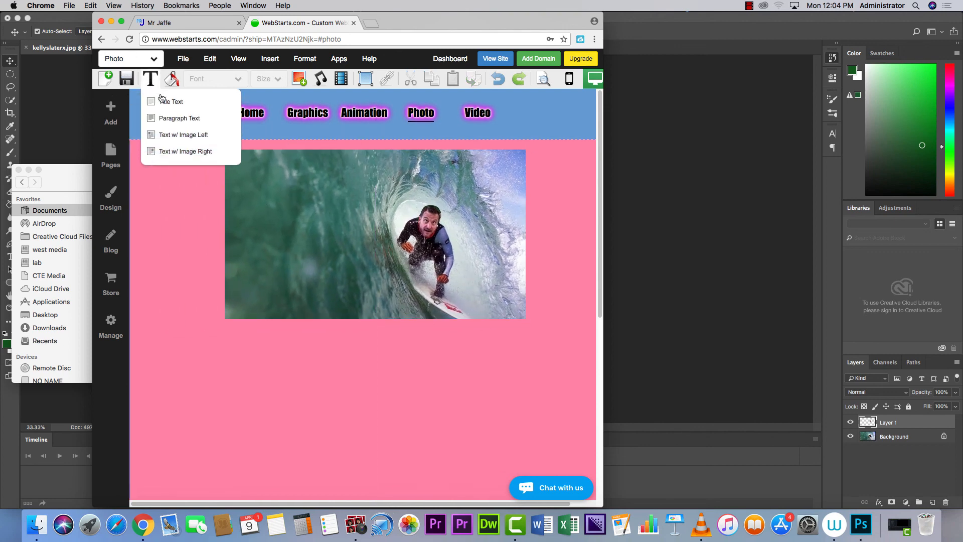
{"action": "left_click", "coordinate": [161, 97]}
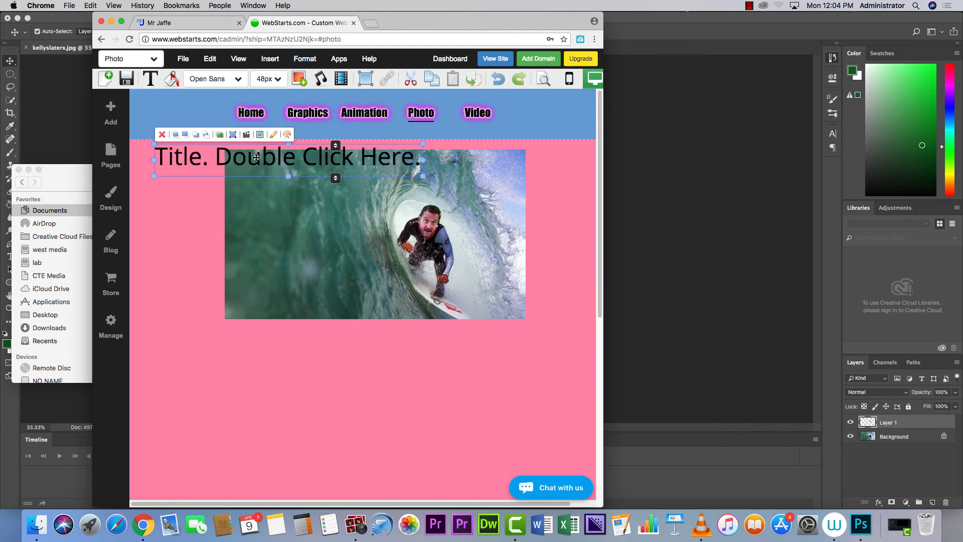
{"action": "left_click_drag", "start_coordinate": [250, 159], "coordinate": [344, 339]}
Replace the placeholder with 'LassoFL', narrow the box, and center it under the photo.
{"action": "double_click", "coordinate": [440, 337]}
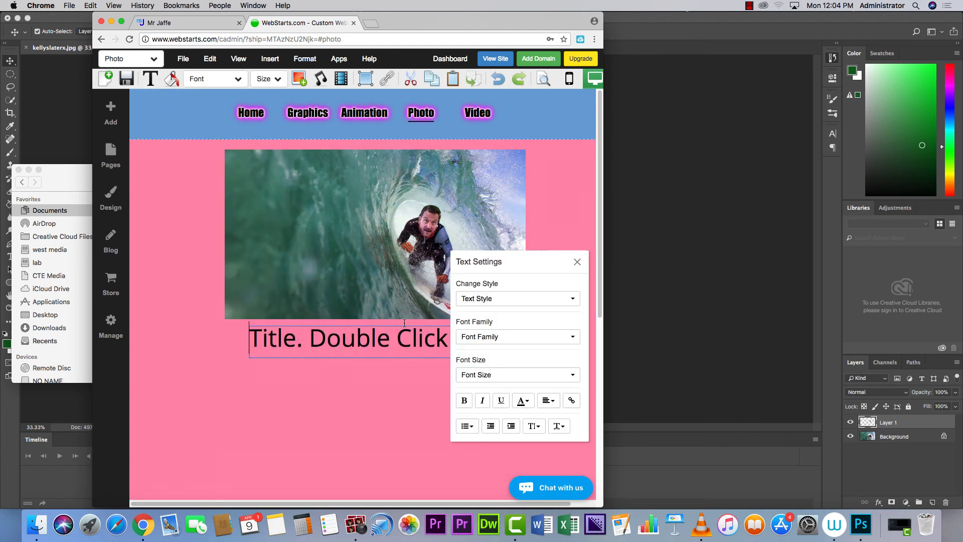
{"action": "left_click_drag", "start_coordinate": [440, 337], "coordinate": [245, 348]}
{"action": "key", "text": "Delete"}
{"action": "key", "text": "Delete"}
{"action": "key", "text": "Delete"}
{"action": "key", "text": "Delete"}
{"action": "key", "text": "Delete"}
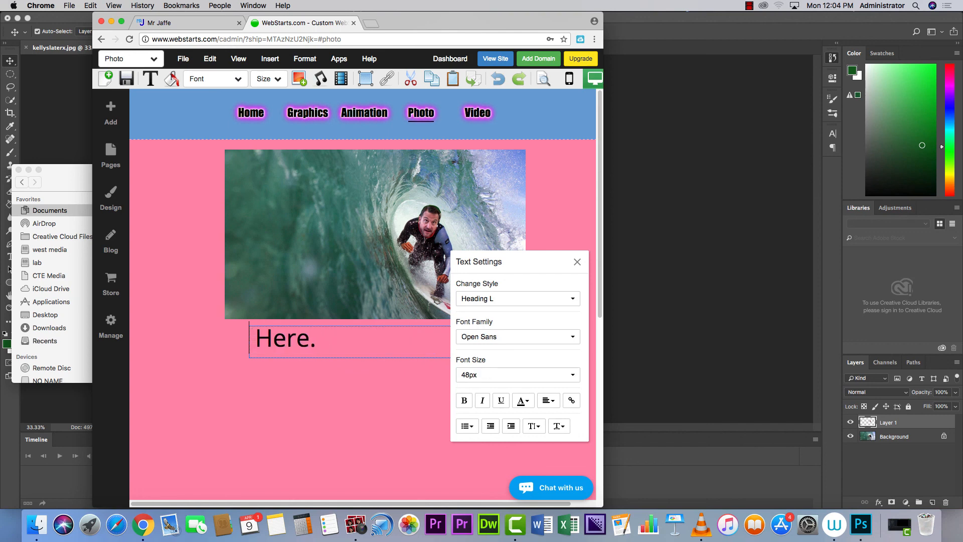
{"action": "key", "text": "Delete"}
{"action": "key", "text": "Delete"}
{"action": "type", "text": "La"}
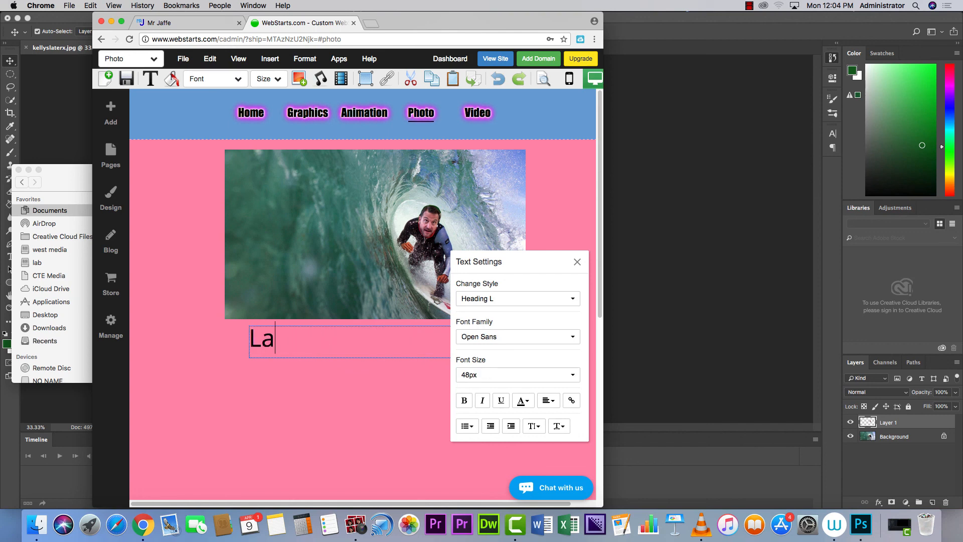
{"action": "type", "text": "ssoFL"}
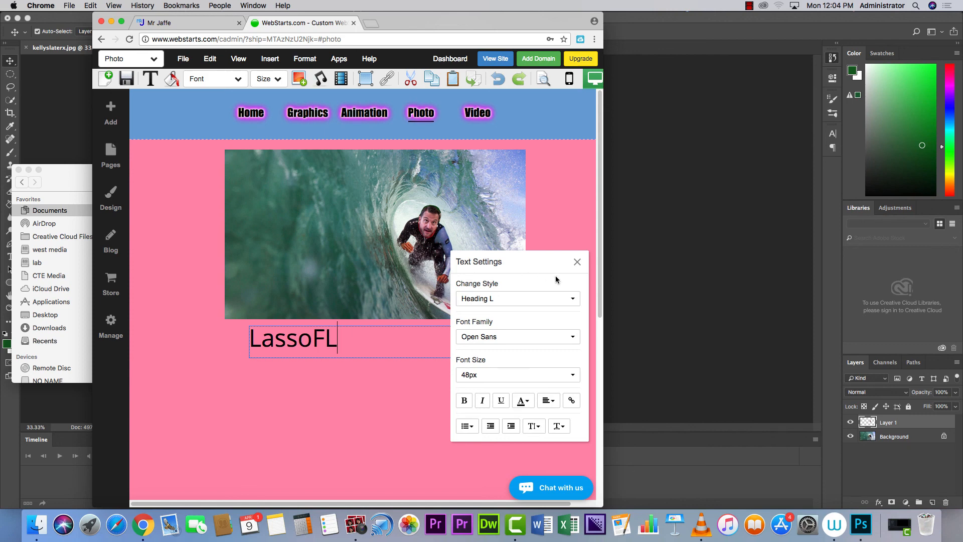
{"action": "left_click", "coordinate": [575, 263]}
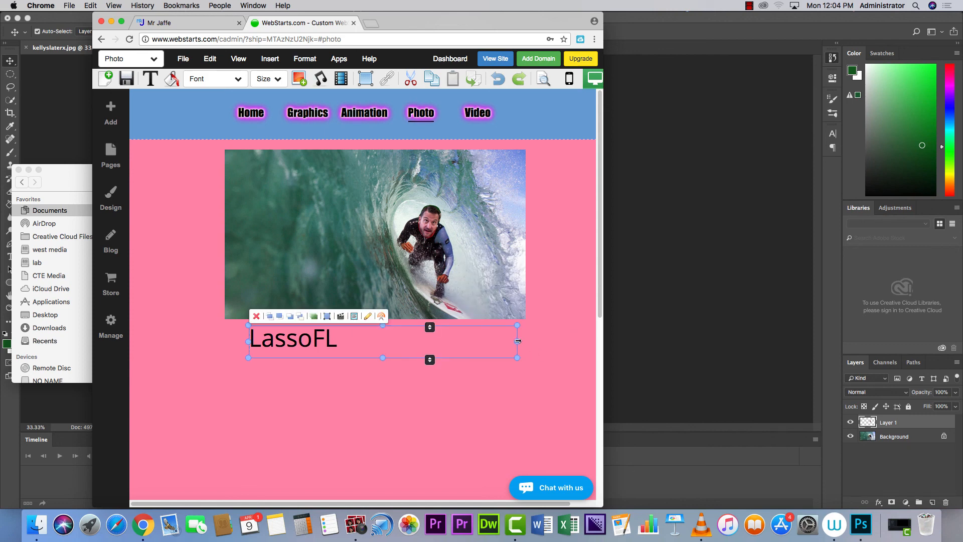
{"action": "left_click_drag", "start_coordinate": [518, 340], "coordinate": [346, 343]}
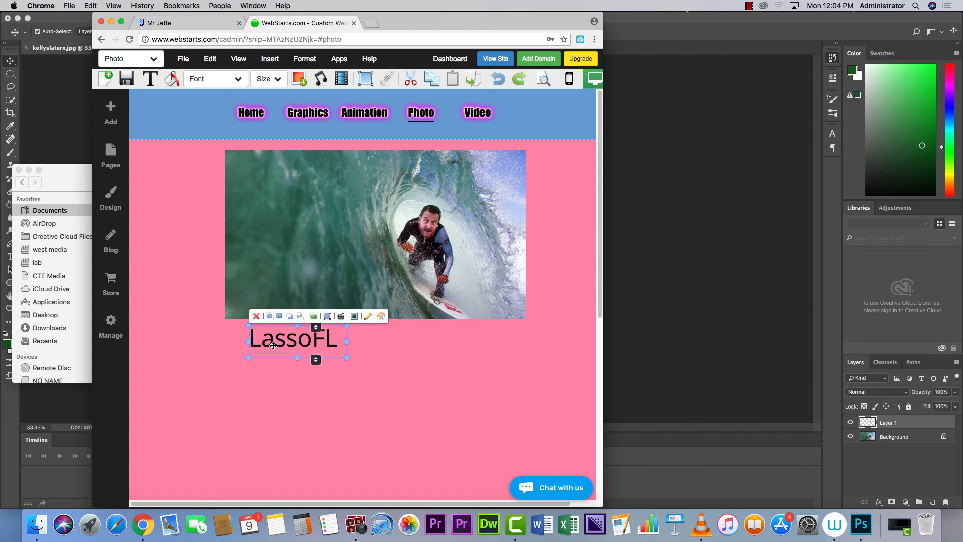
{"action": "left_click_drag", "start_coordinate": [281, 339], "coordinate": [370, 338]}
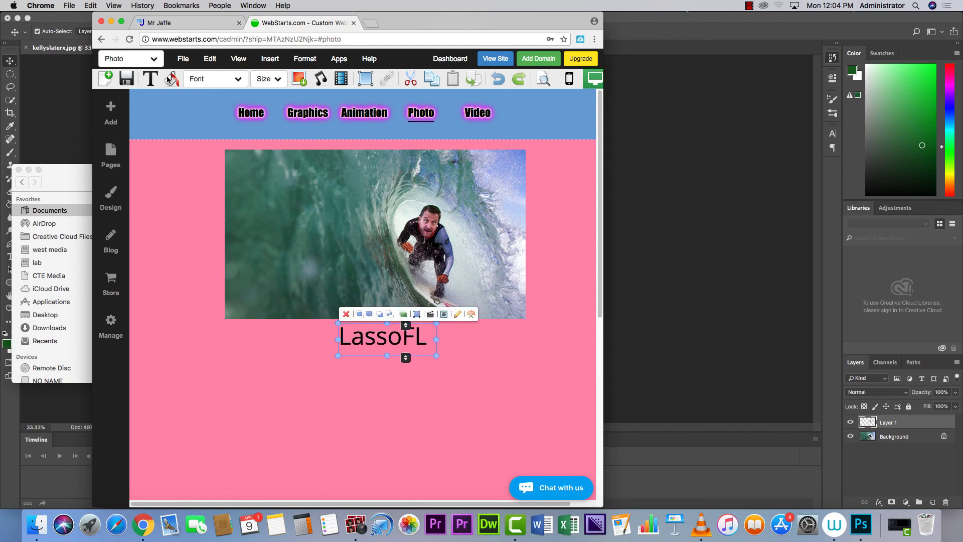
Save and publish the Photo page, closing the Saved Successfully share dialog.
{"action": "left_click", "coordinate": [132, 78]}
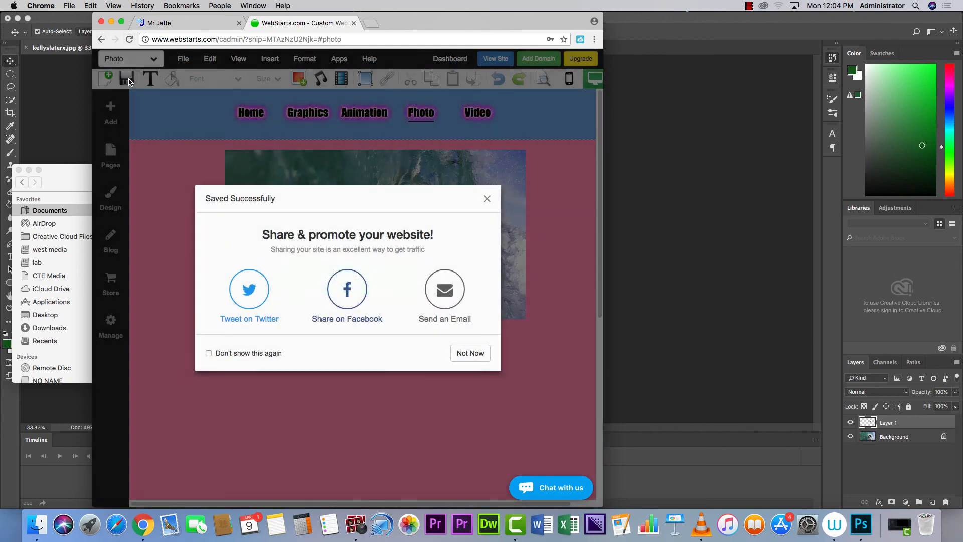
{"action": "left_click", "coordinate": [486, 199]}
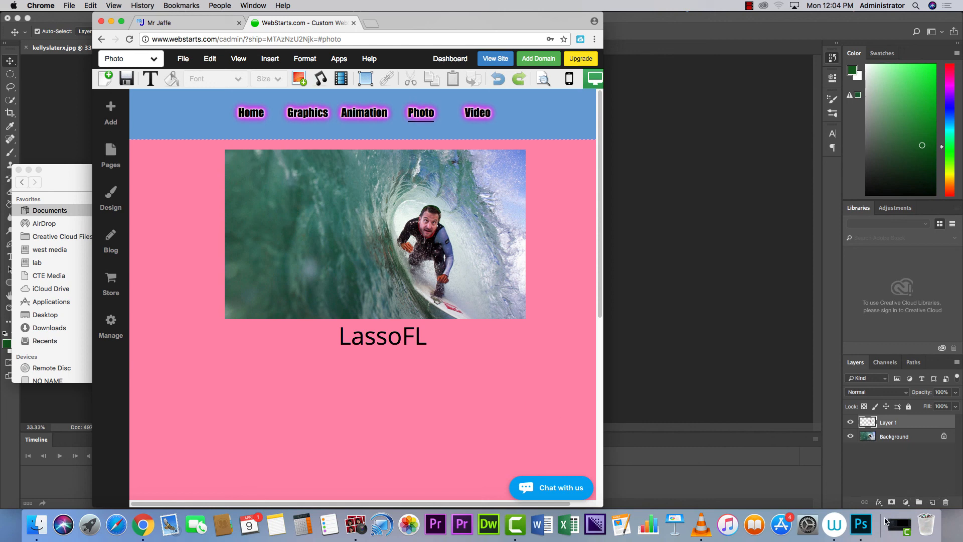
{"action": "left_click", "coordinate": [898, 524]}
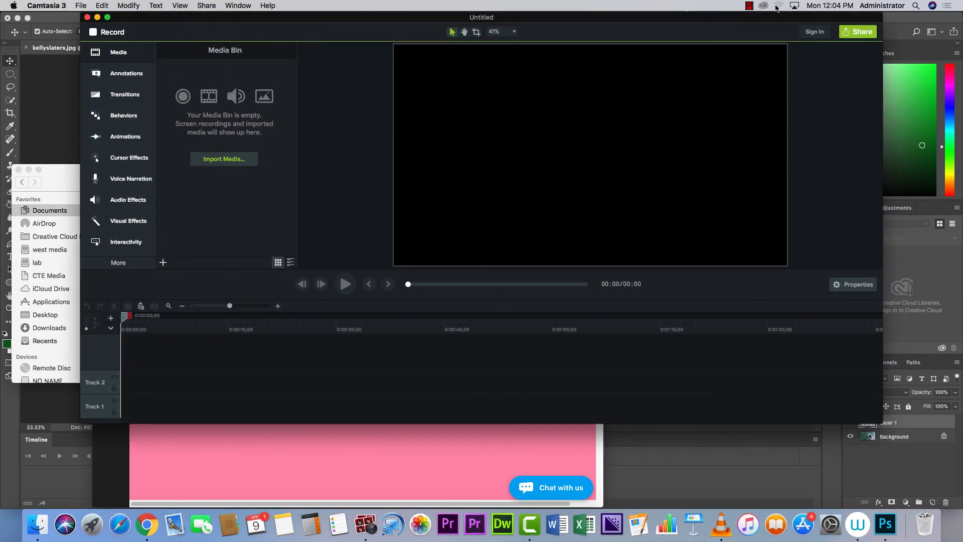